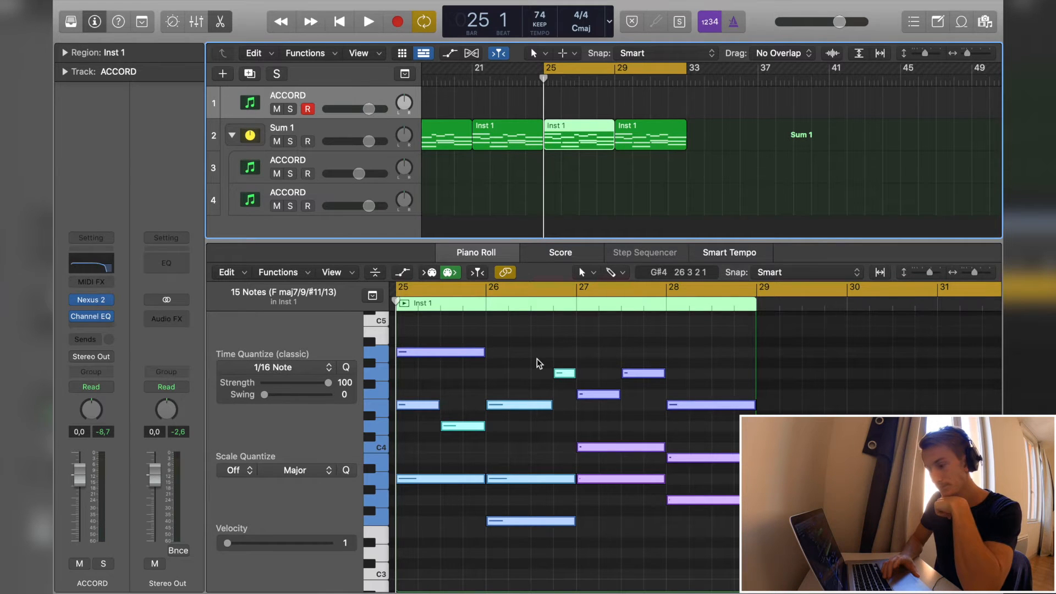
- Play the selected chord region from bar 25, and audition the chord in bar 26
key(space)
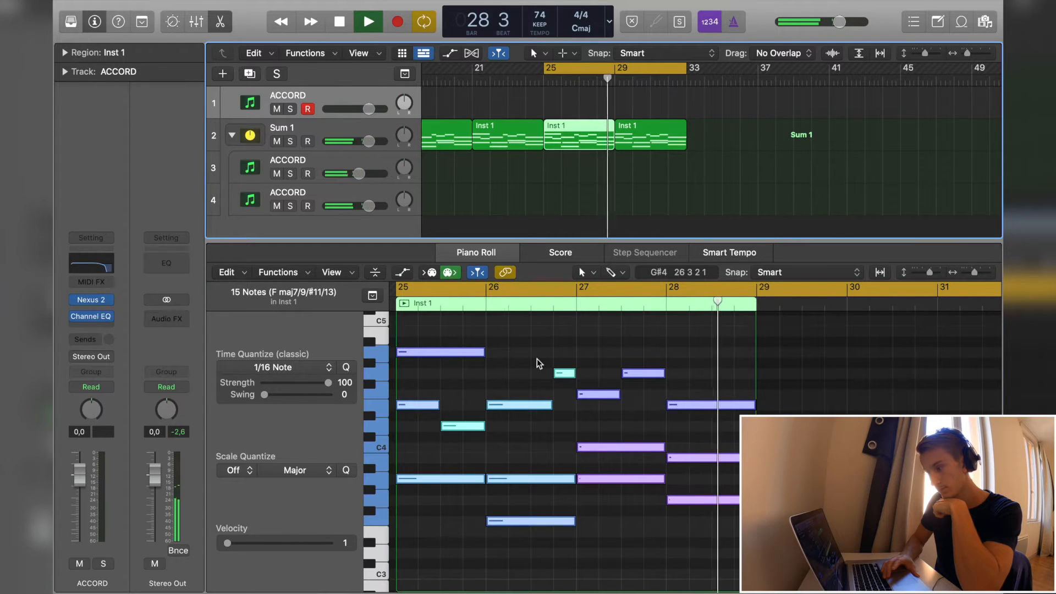
key(space)
click(504, 406)
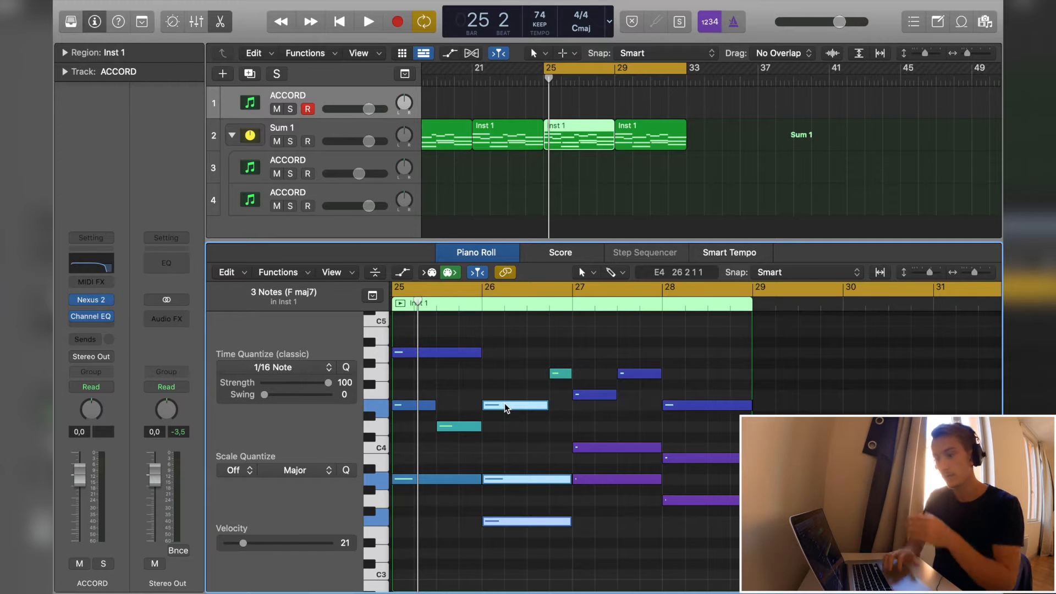
click(416, 517)
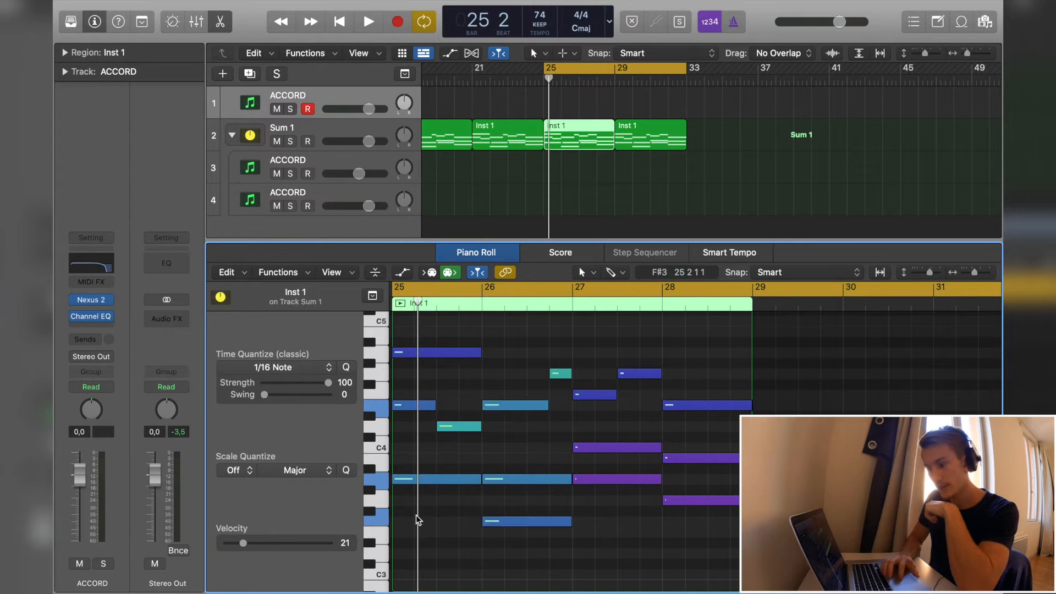
- Audition the bar 25 chord and its individual notes, and compare it with the chord in bar 26
drag(416, 517, 417, 324)
scroll(425, 393, down, 3)
scroll(426, 395, up, 1)
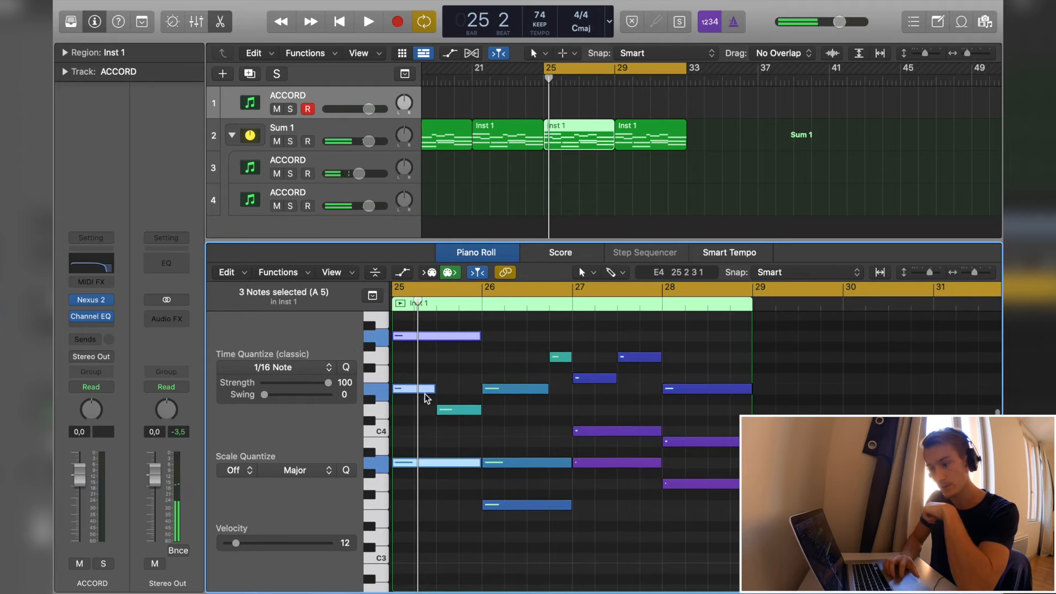
click(405, 436)
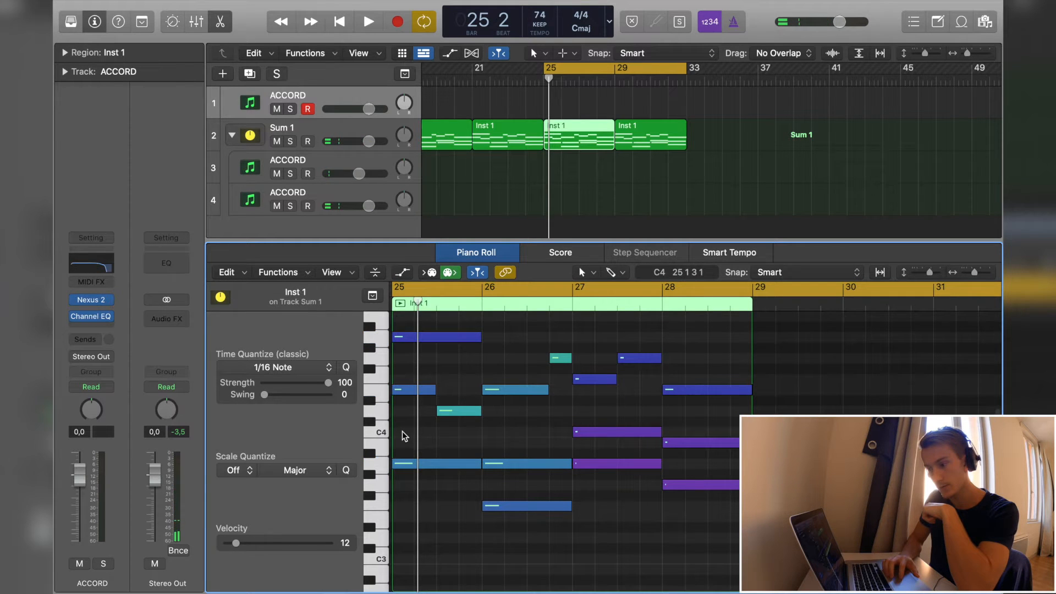
click(402, 338)
click(406, 464)
drag(497, 367, 505, 549)
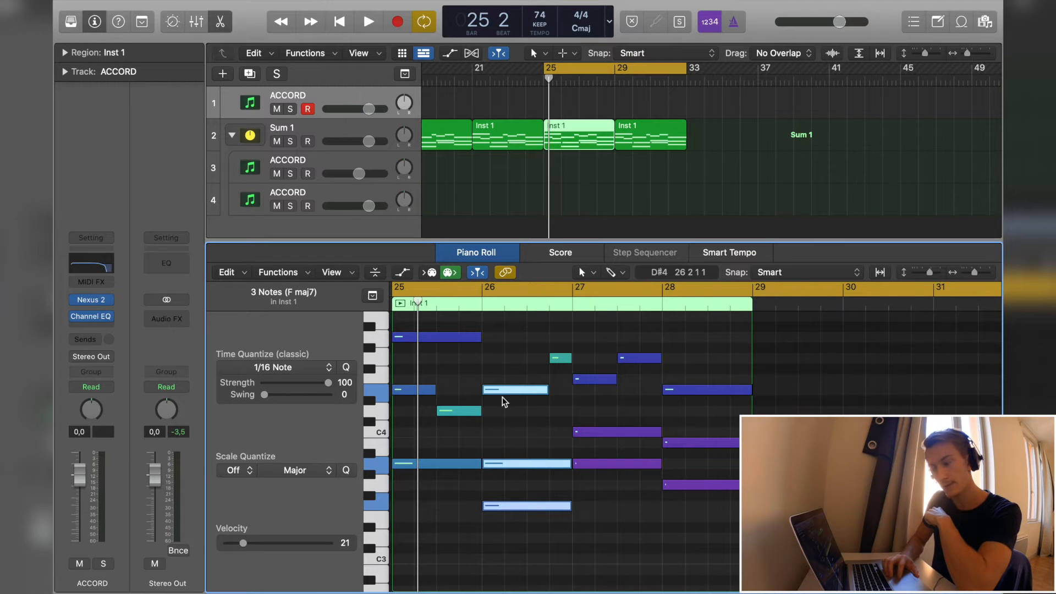
- Try moving the C4 note from bar 27 into the bar 26 chord and audition the four-note chord
click(595, 432)
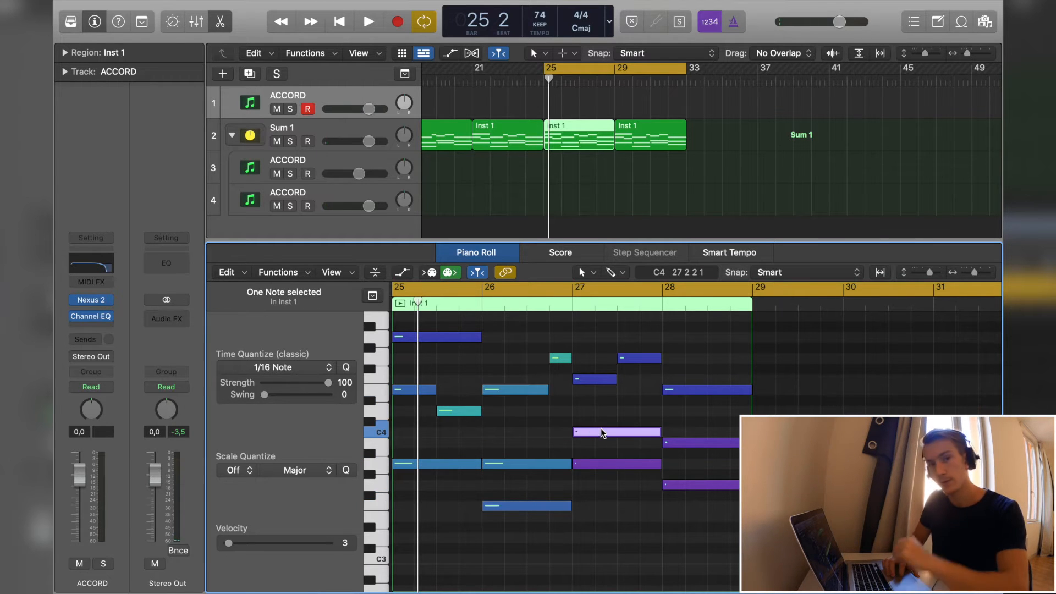
drag(601, 434, 511, 434)
drag(511, 365, 512, 558)
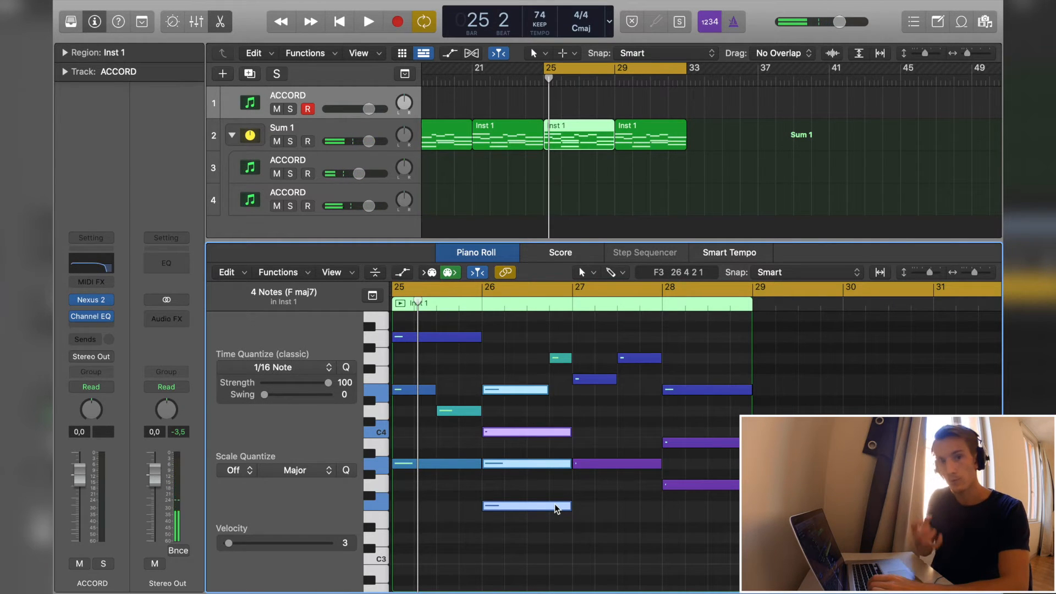
key(super+z)
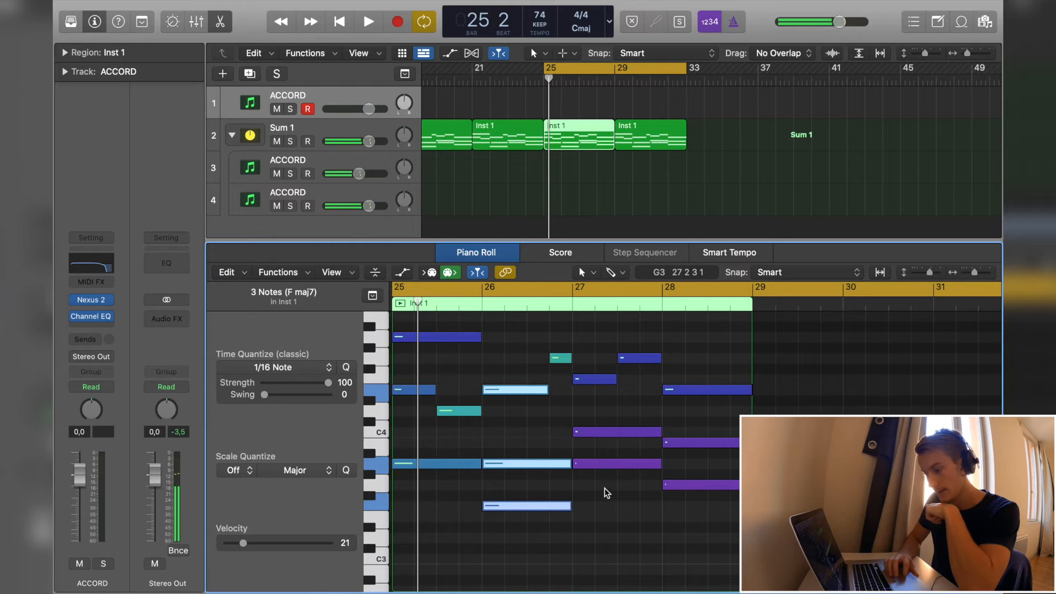
- Try lowering the first melody note of bar 27 by an octave to F3 and audition the chord
drag(600, 494, 595, 387)
click(600, 406)
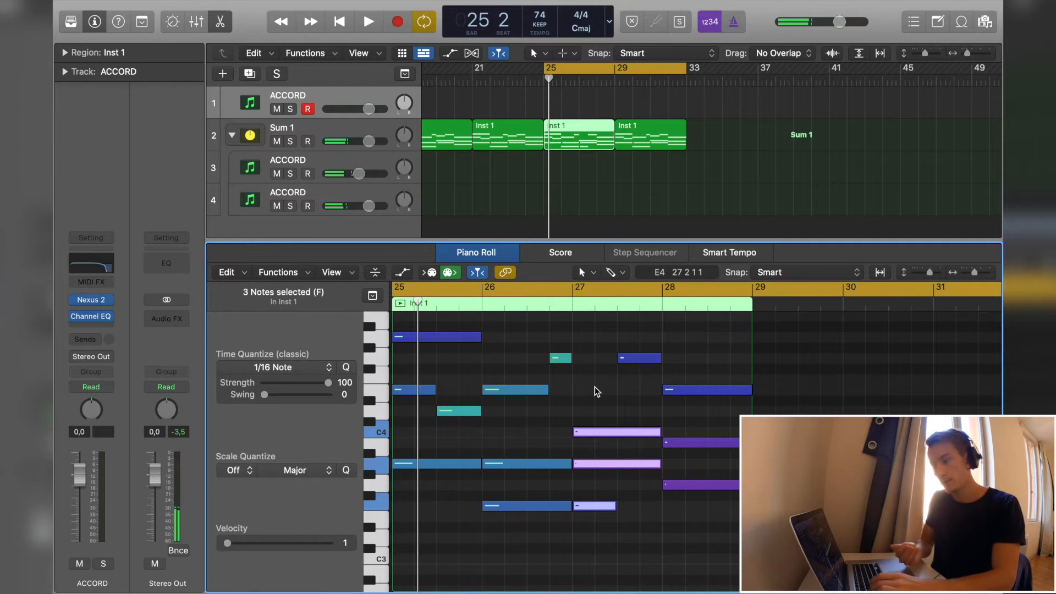
key(super+z)
- Audition the chords of bars 25 to 28 one after another, ending on the top note of bar 28
drag(440, 483, 427, 325)
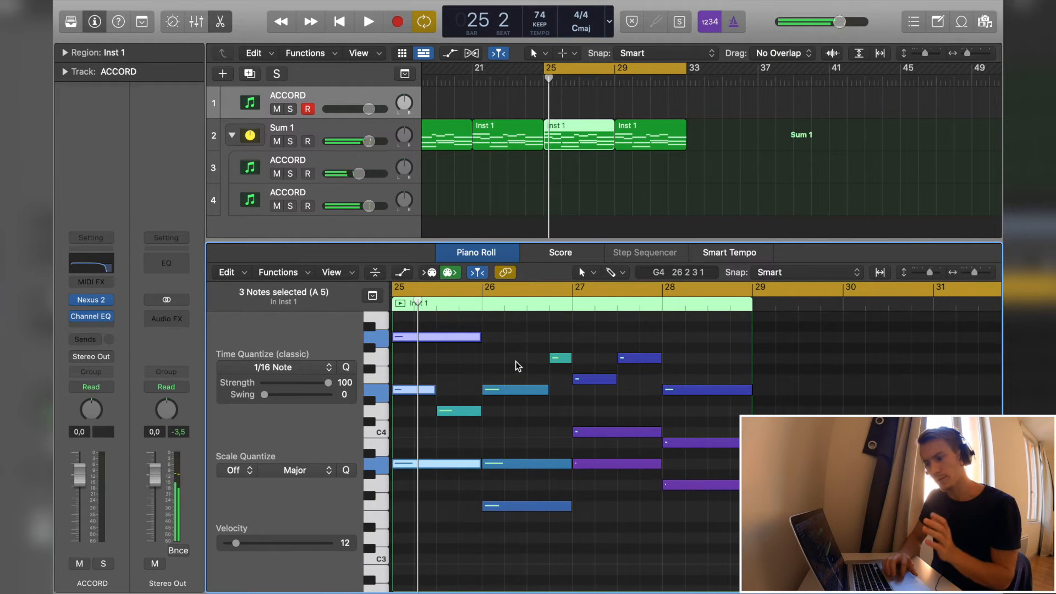
drag(517, 365, 516, 543)
drag(595, 528, 596, 366)
click(708, 342)
drag(708, 342, 708, 507)
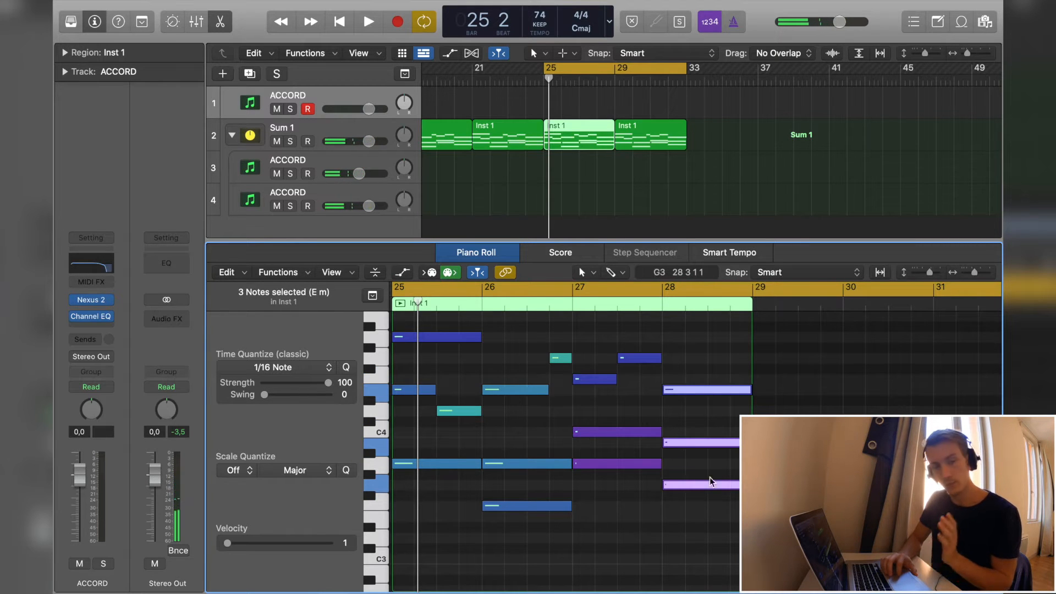
click(703, 520)
mouse_move(697, 389)
mouse_down()
mouse_move(698, 516)
mouse_move(696, 389)
mouse_up()
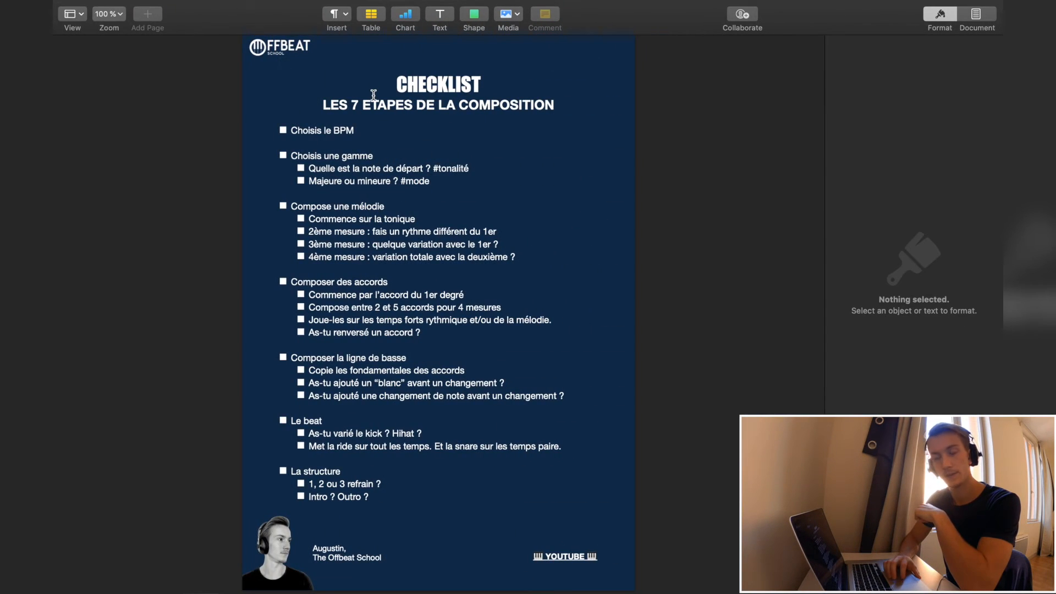
- Review the checklist items on BPM, scale (gamme) and melody (mélodie), and return to the Logic Pro project
triple_click(340, 130)
triple_click(296, 156)
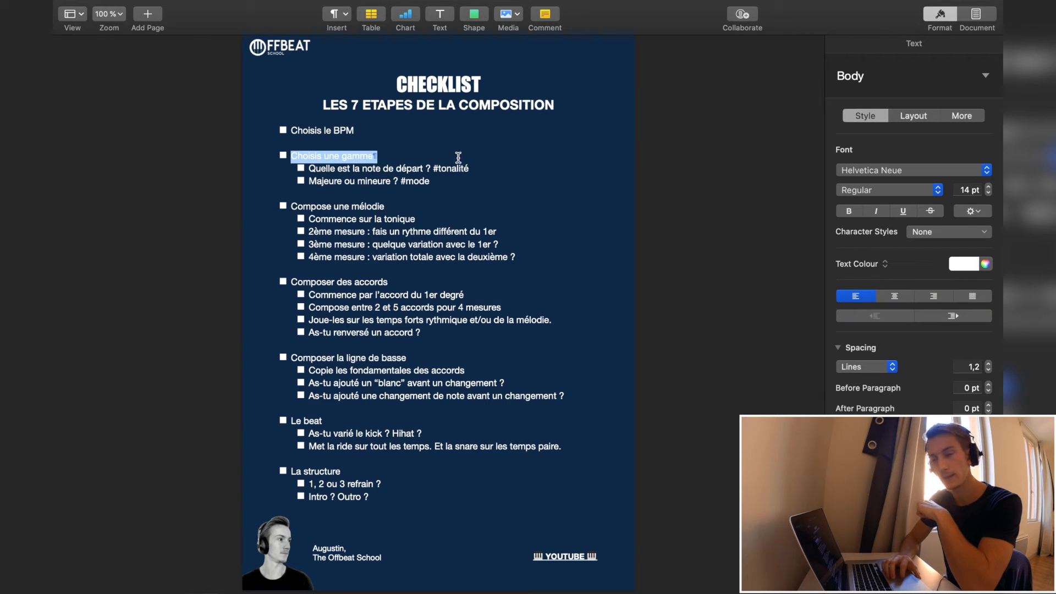
triple_click(326, 206)
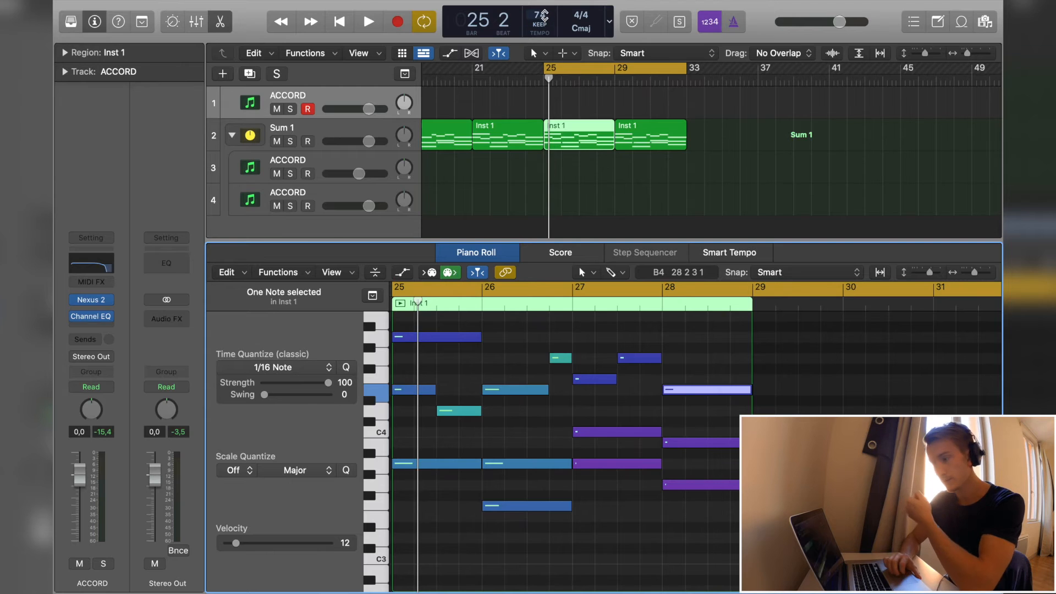
key(ctrl+Right)
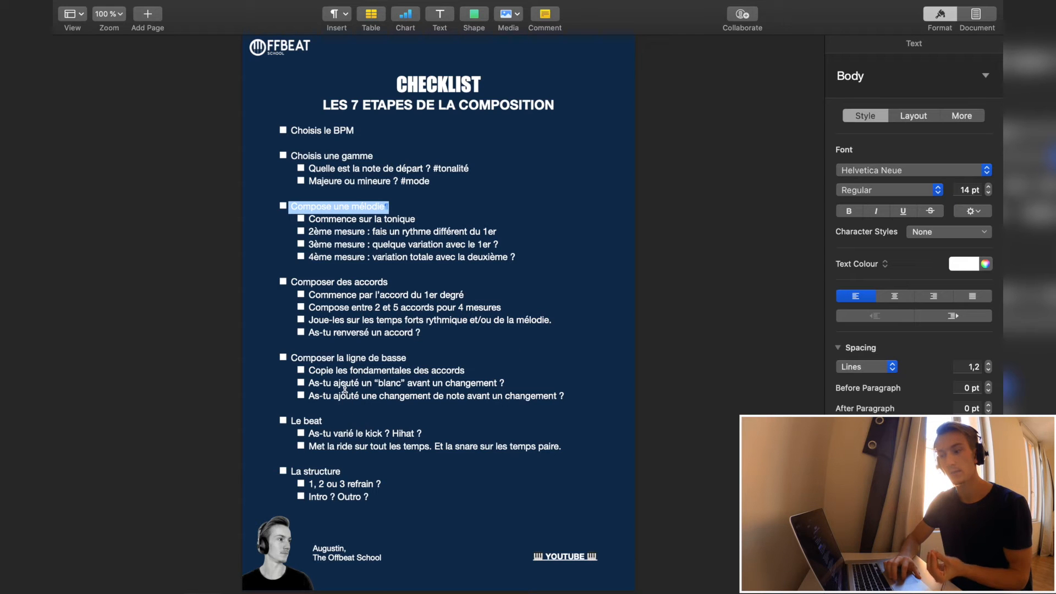
key(ctrl+Left)
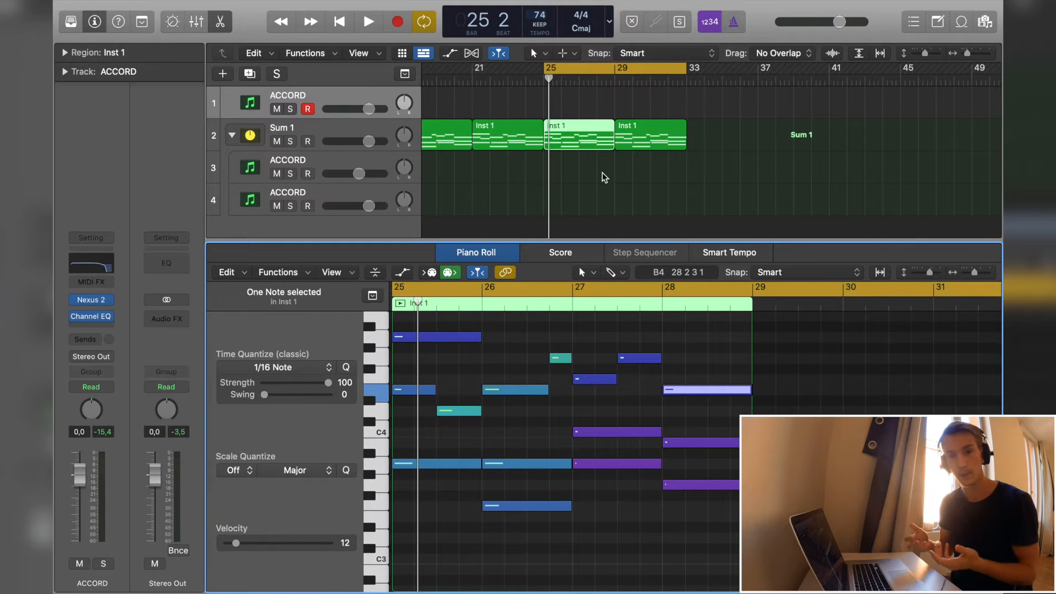
- Audition the Sum 1 track stack and each of its two ACCORD subtracks to compare their sounds
click(295, 130)
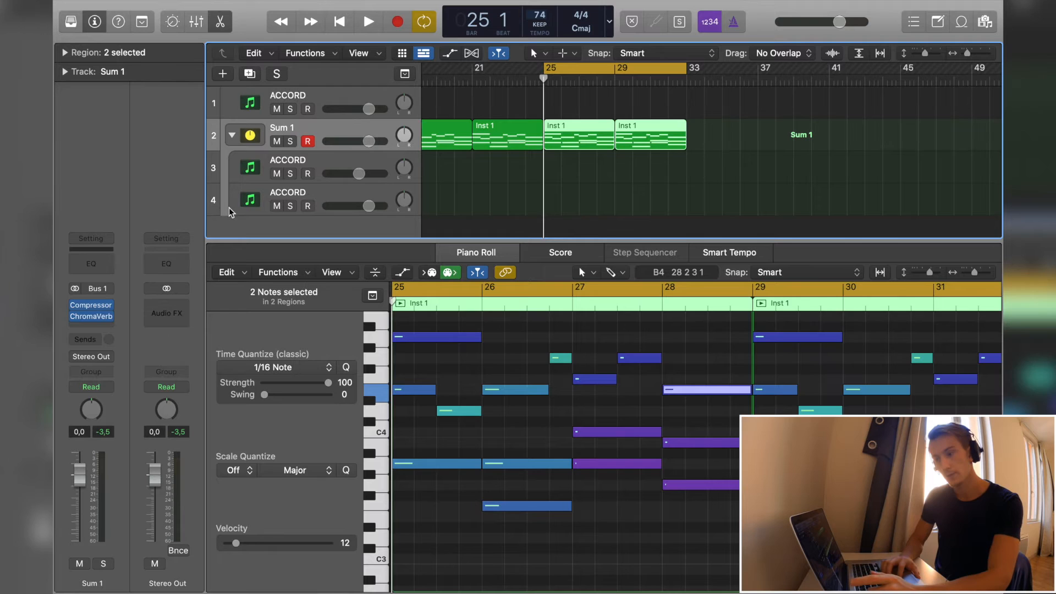
click(295, 164)
click(91, 278)
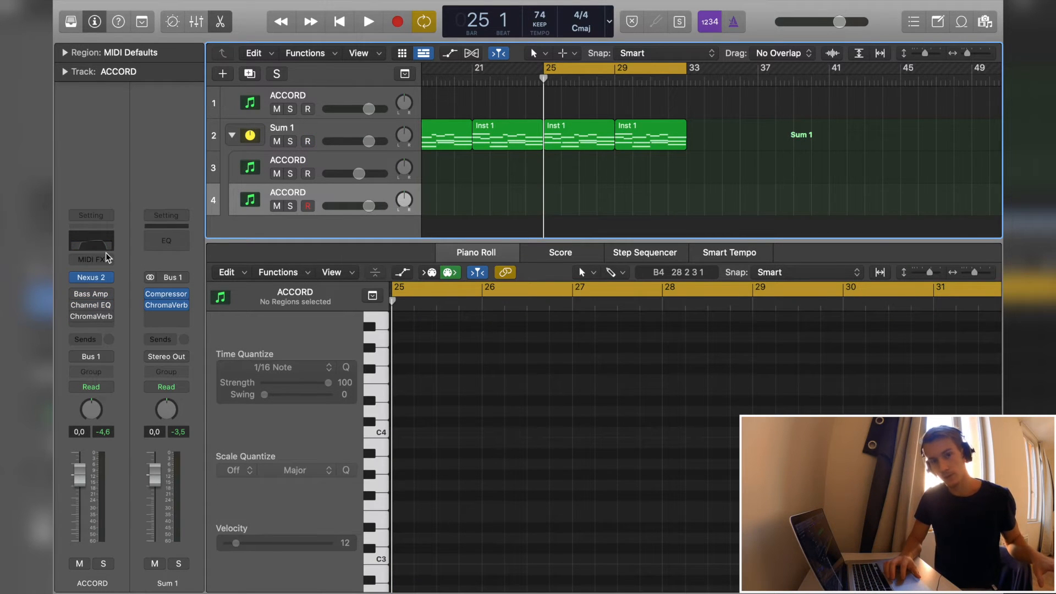
click(290, 163)
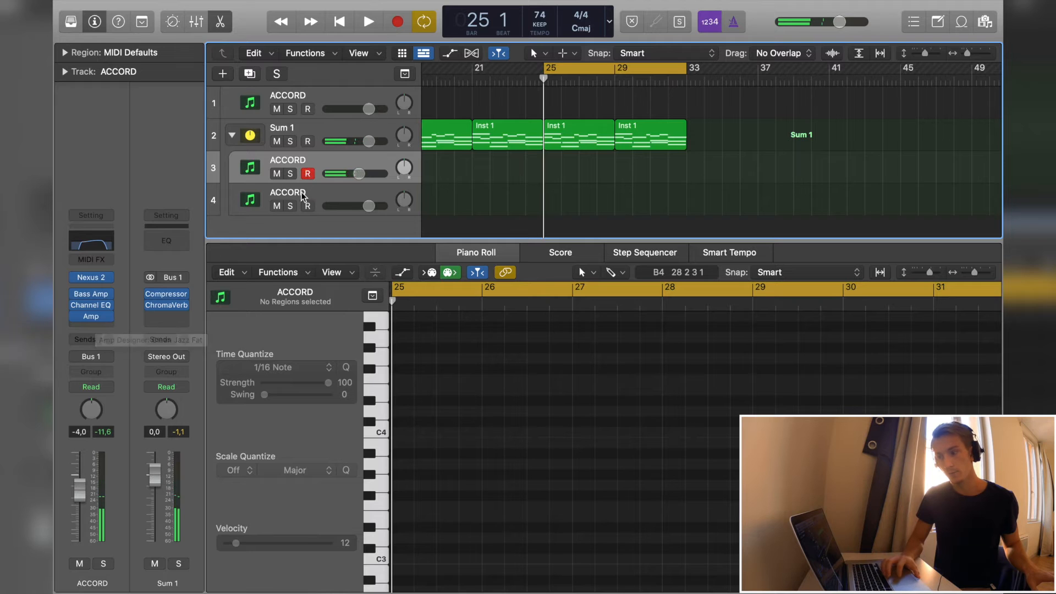
click(296, 126)
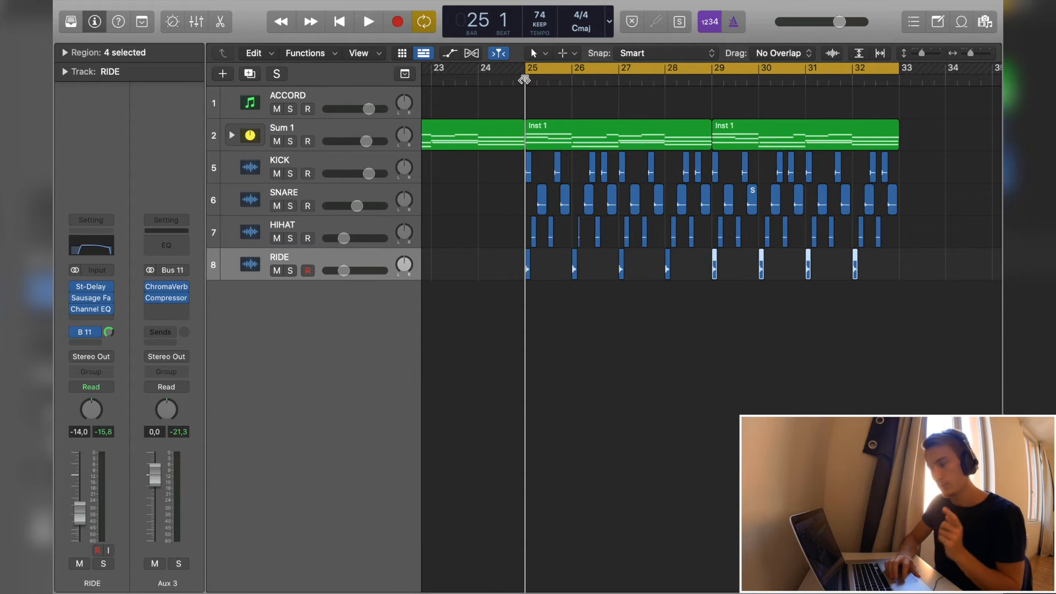
- Review the KICK, SNARE, HIHAT and RIDE tracks in turn, and play the arrangement from bar 25
click(319, 165)
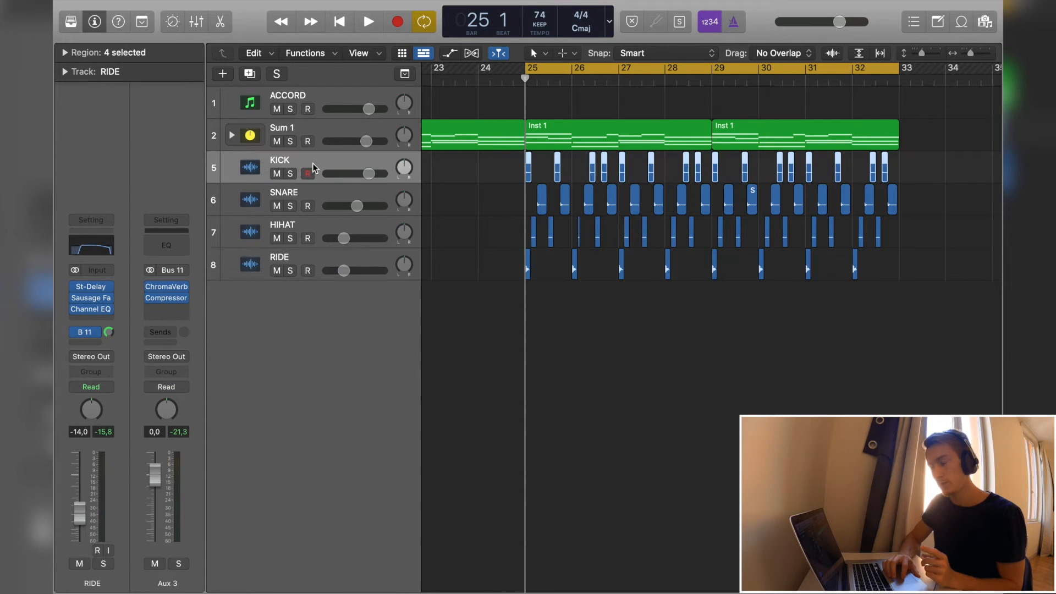
click(302, 195)
click(303, 220)
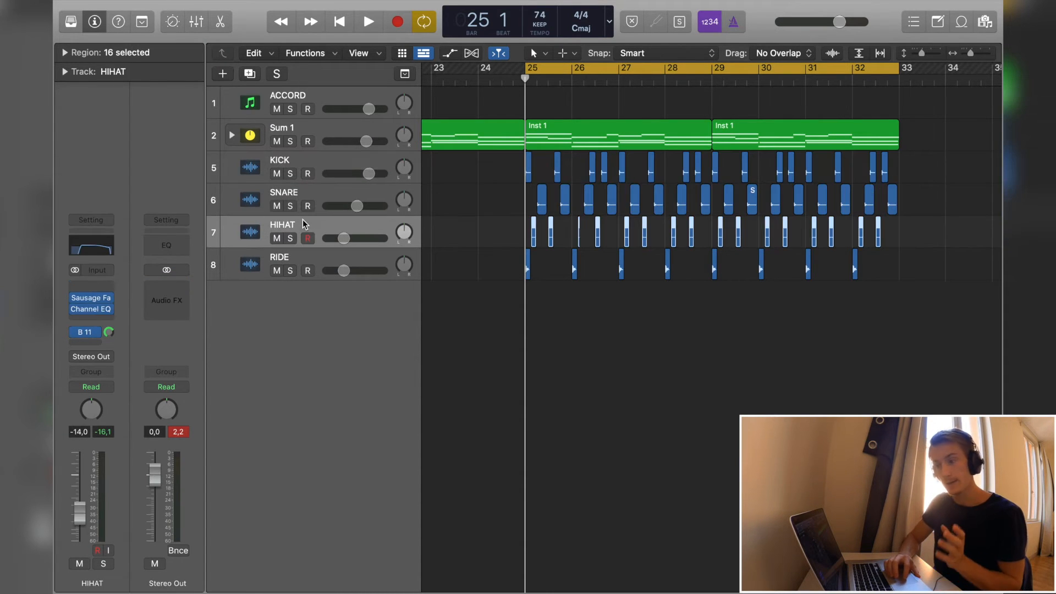
click(300, 258)
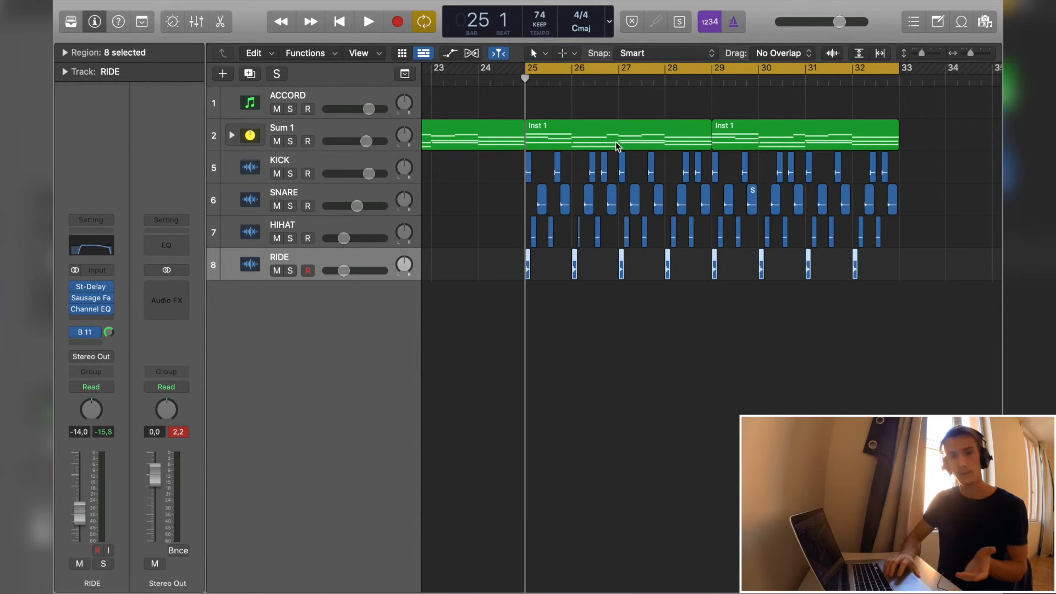
key(space)
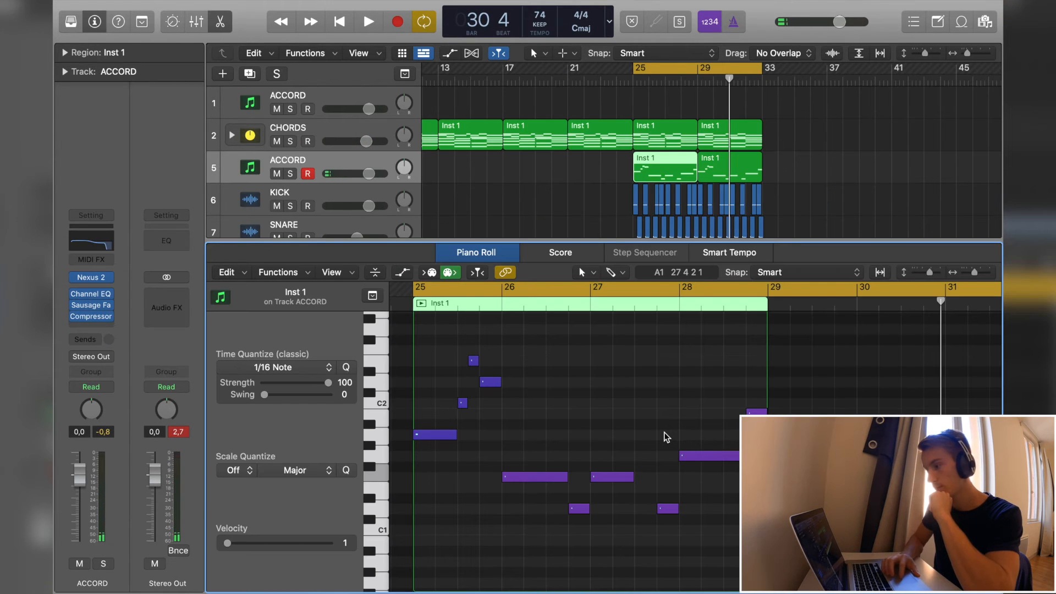
- Examine the notes of the bar 25 bass region on the ACCORD track below CHORDS in the Piano Roll
click(619, 167)
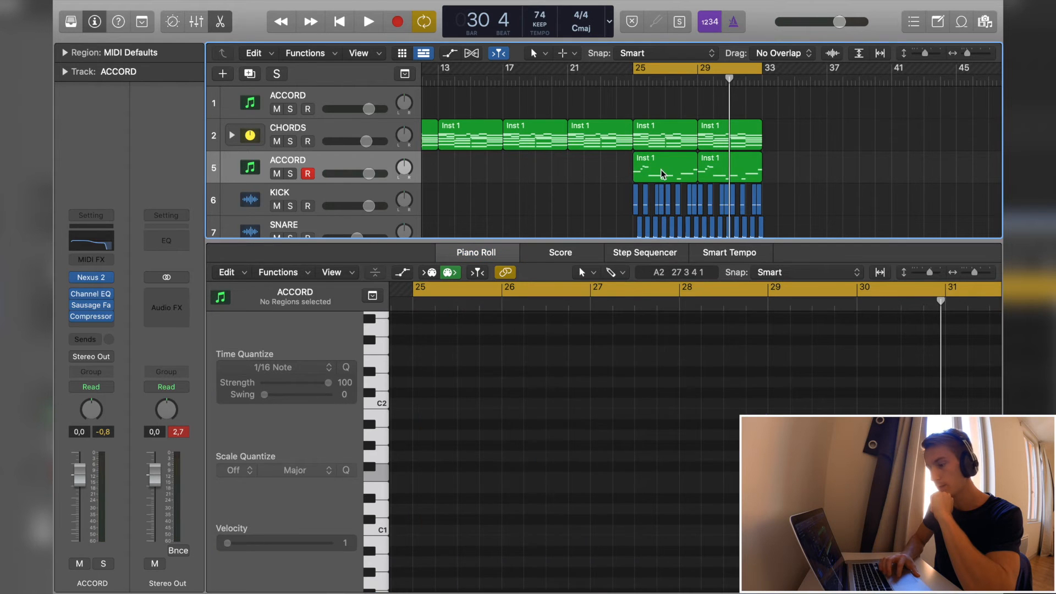
click(661, 169)
click(642, 147)
click(651, 168)
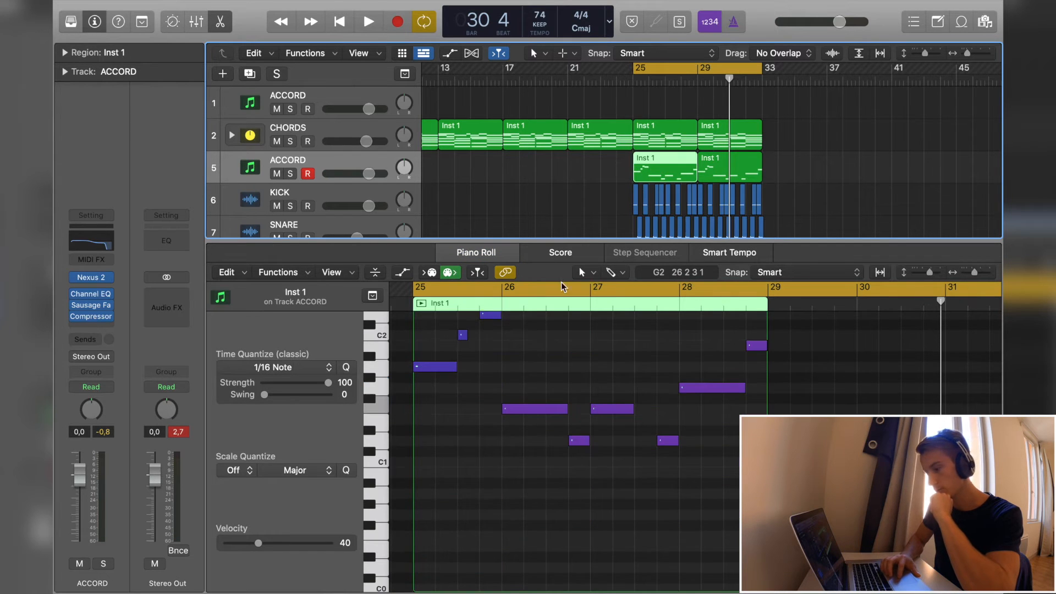
scroll(475, 415, up, 2)
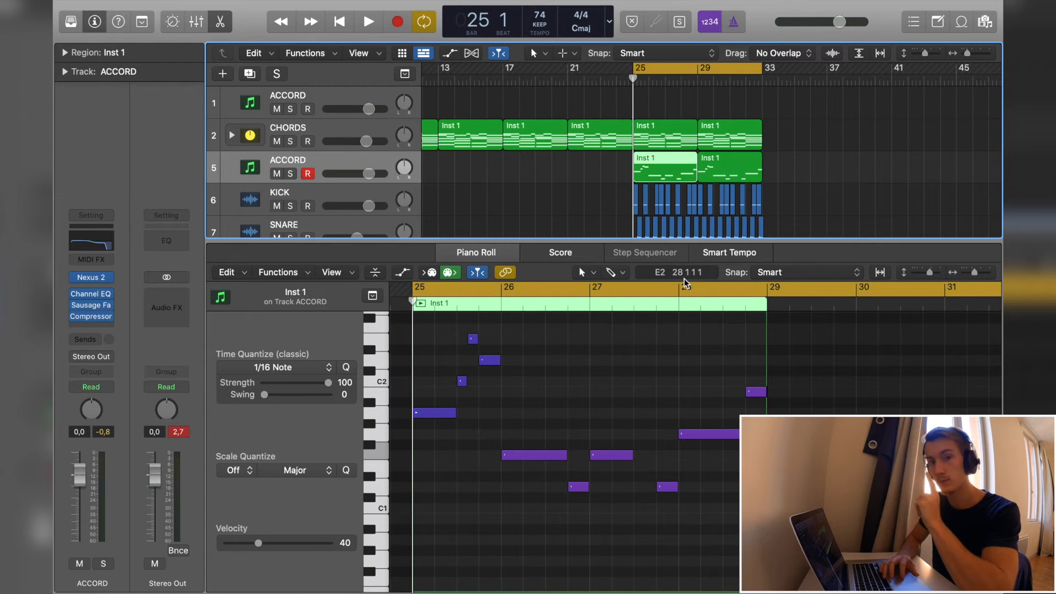
- Listen to the loop with bass and drums, close the Piano Roll and return the playhead to bar 25
key(space)
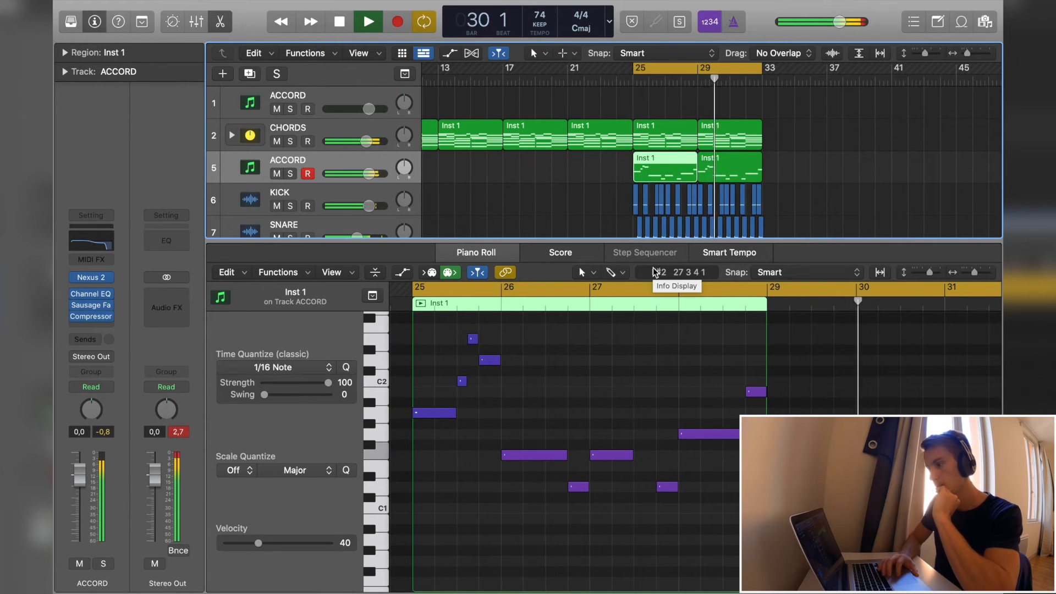
key(space)
double_click(652, 170)
click(478, 78)
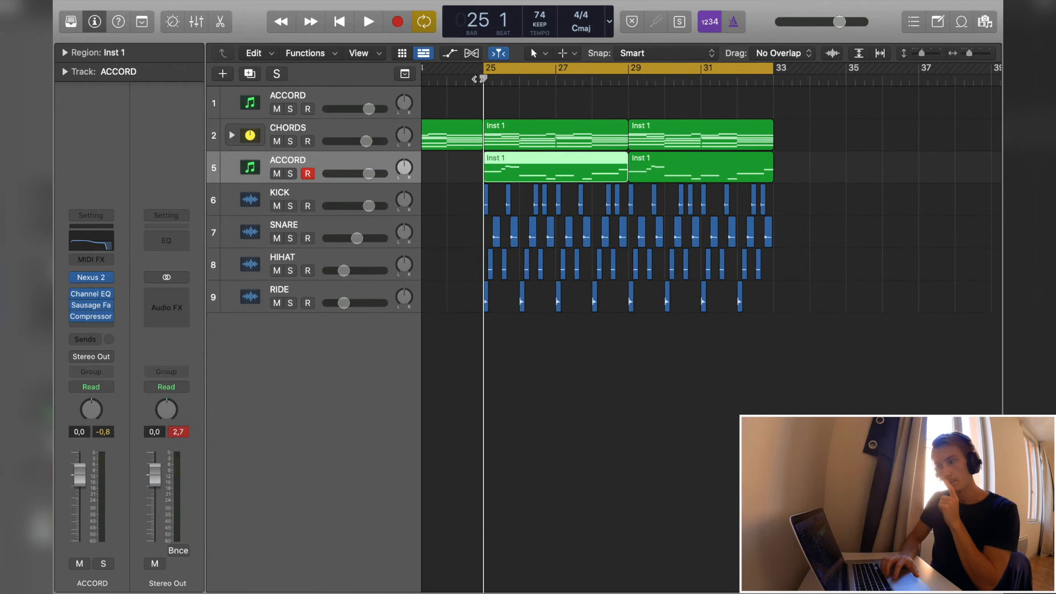
- Duplicate the first ACCORD track and rename the copy VOCAL CHOP
click(319, 99)
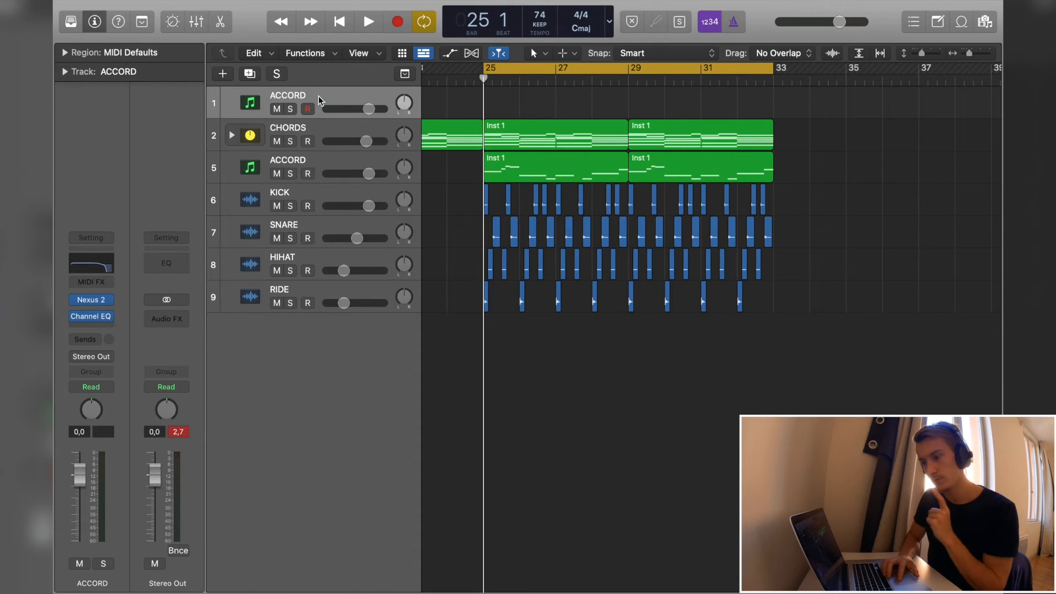
key(super+d)
double_click(302, 128)
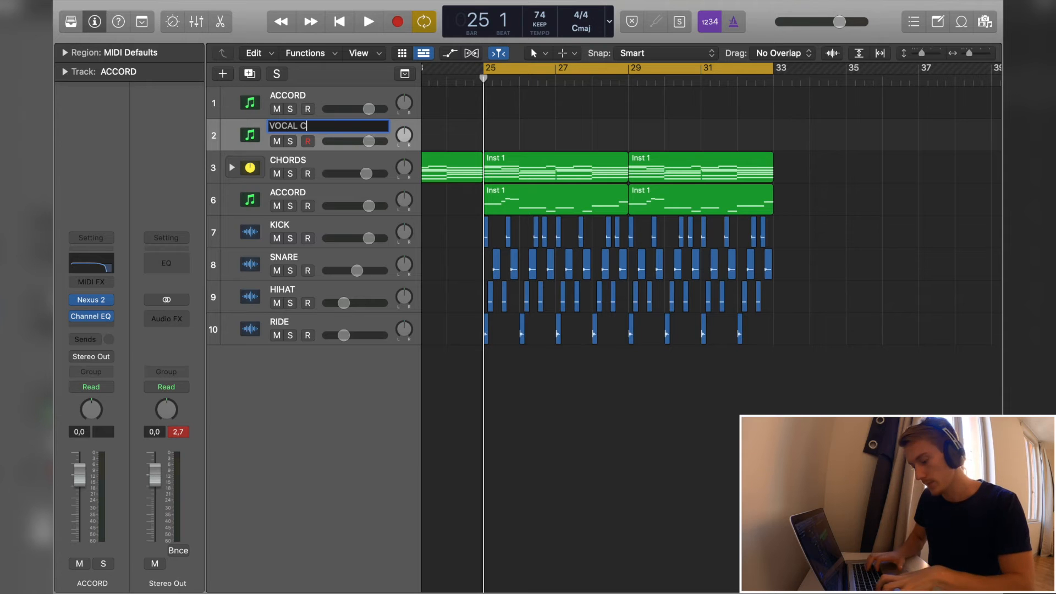
key(Return)
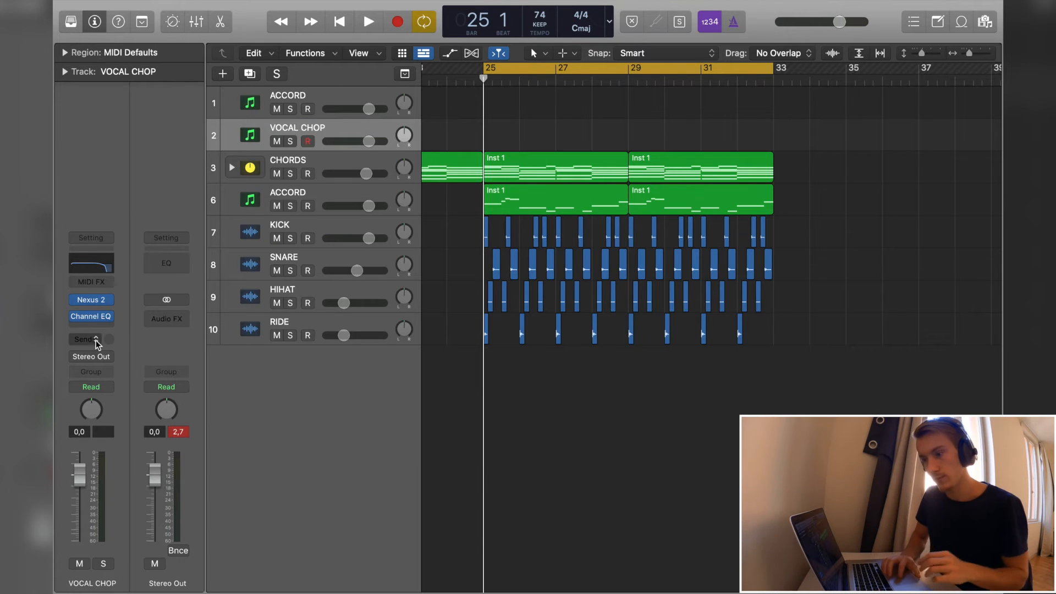
- Set up Nexus 2 on the VOCAL CHOP track with the EDMV2 female vocal preset from Favorites: VOICE and an amp attack of 22
click(77, 318)
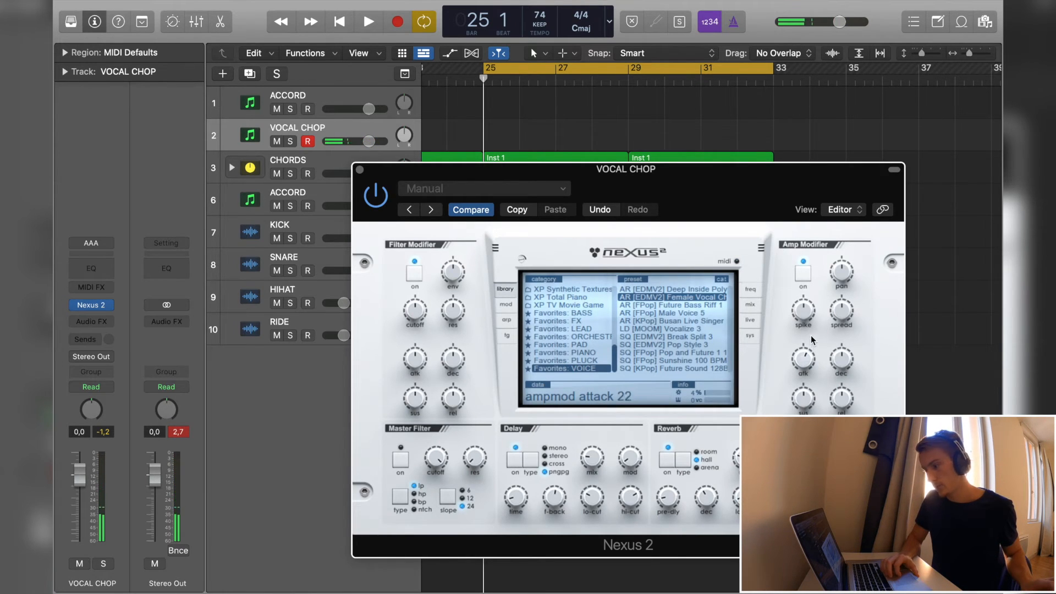
mouse_move(807, 363)
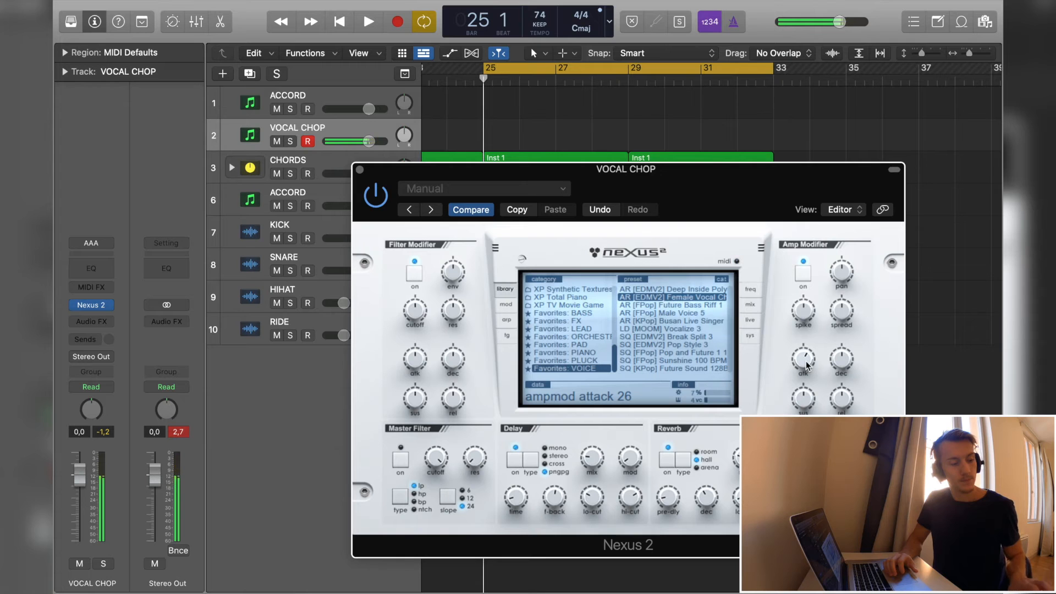
- Review the Nexus 2 arpeggiator of the vocal preset and lower the VOCAL CHOP track's volume to -3.0 dB during playback
click(360, 170)
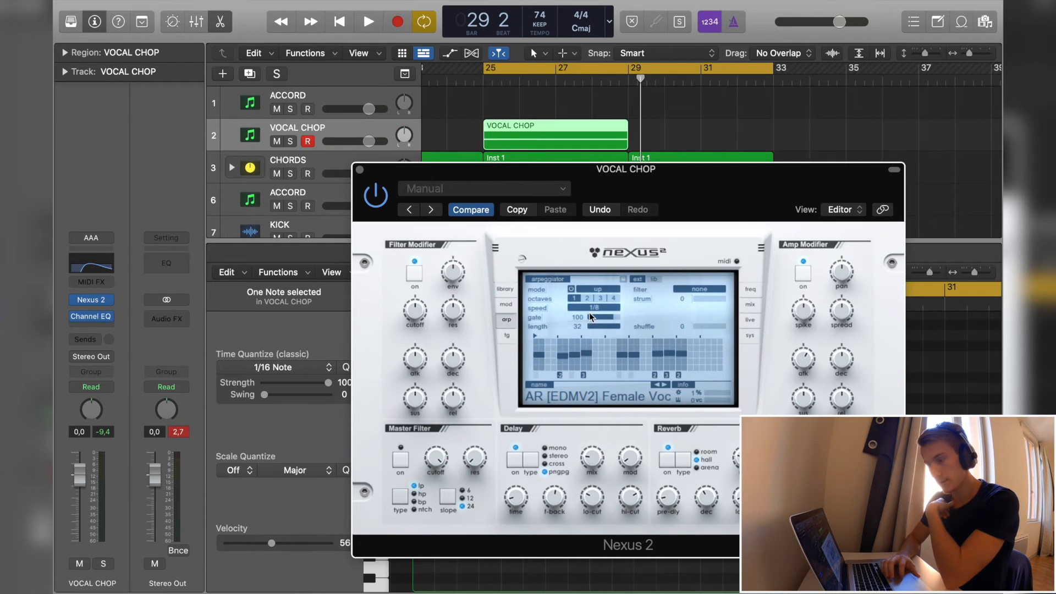
click(505, 289)
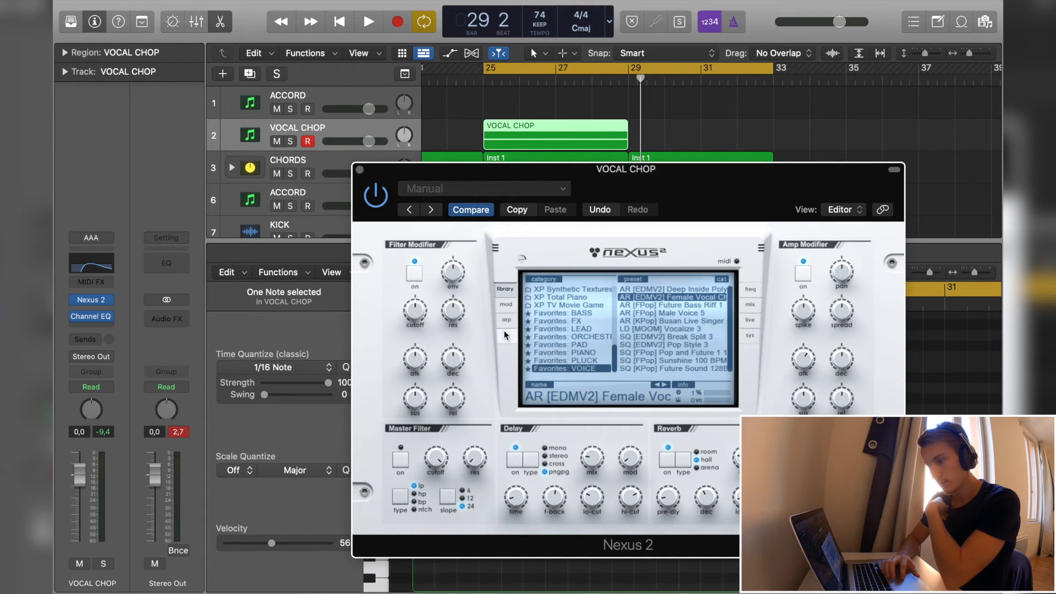
click(506, 320)
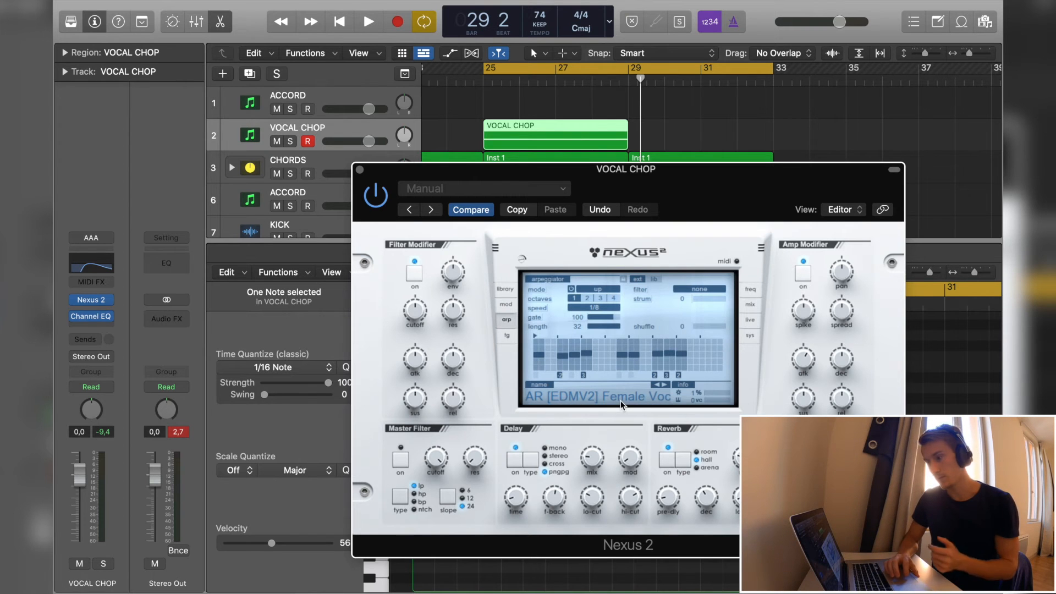
key(space)
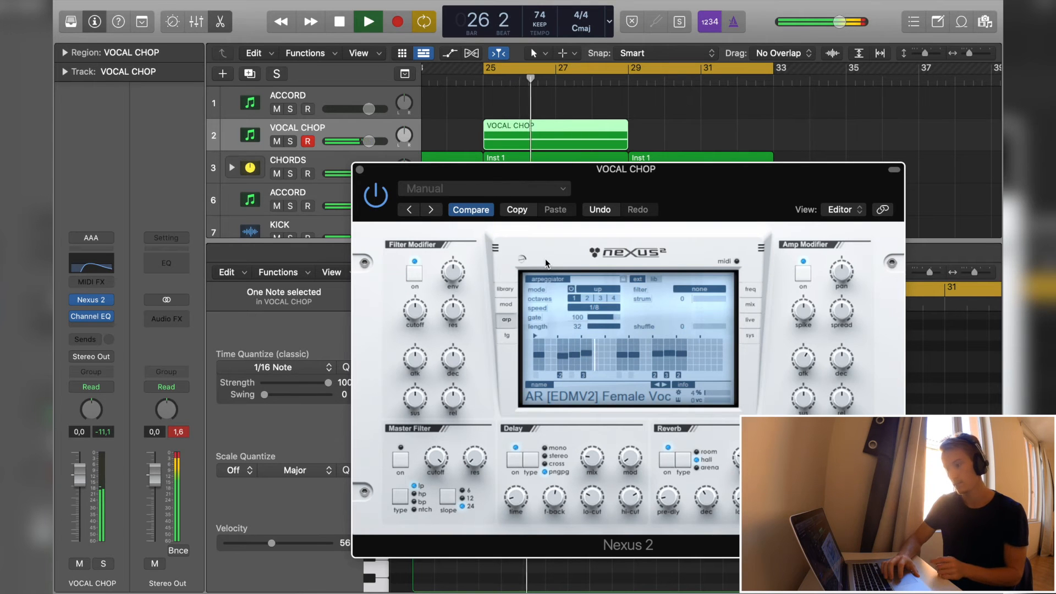
drag(82, 476, 81, 496)
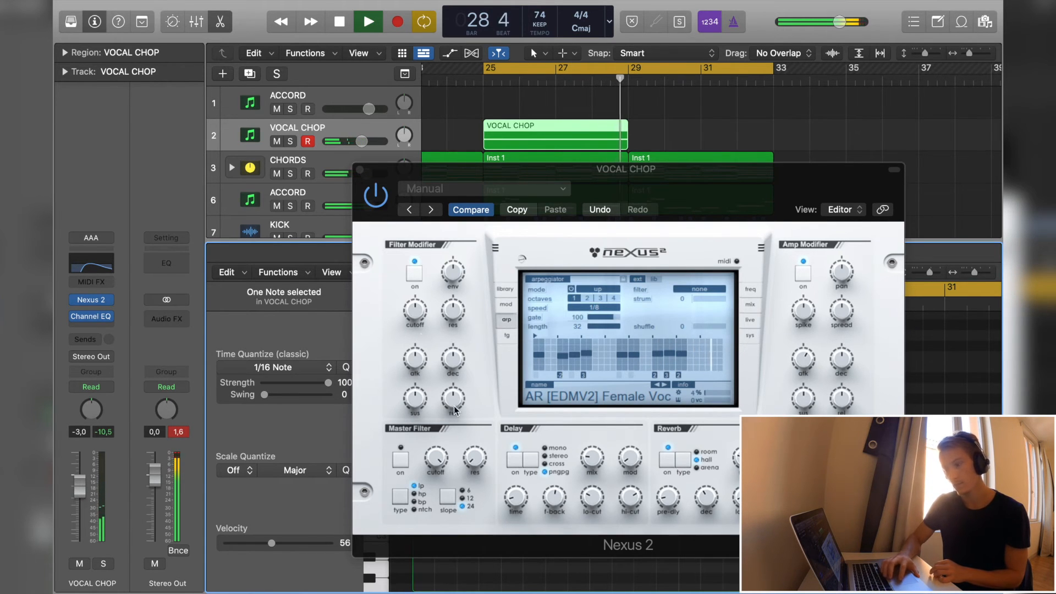
click(361, 169)
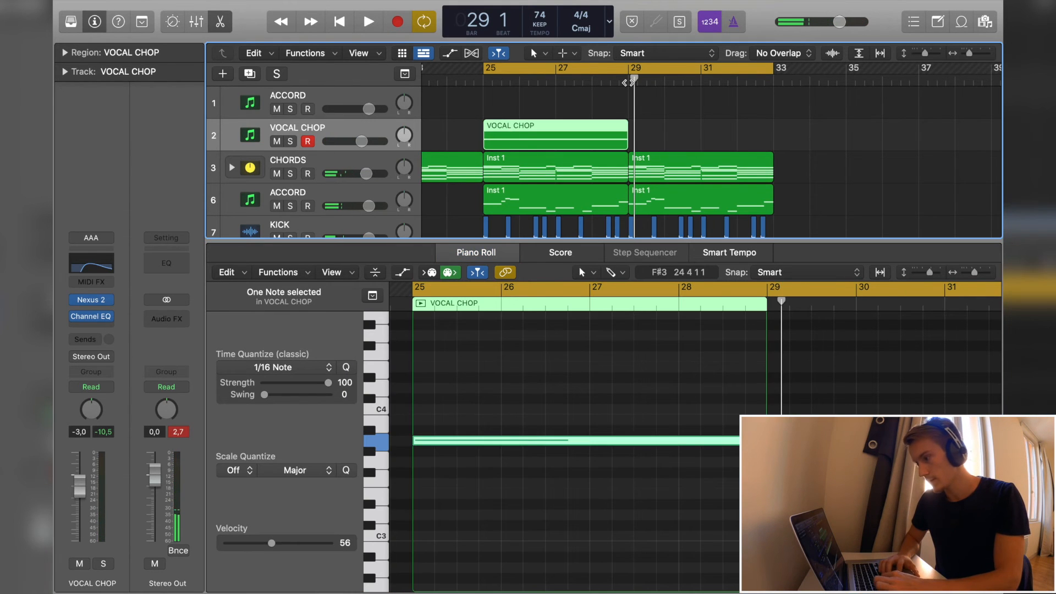
- Copy the VOCAL CHOP region to bar 29 and select the first ACCORD track
click(629, 82)
key(super+v)
click(335, 98)
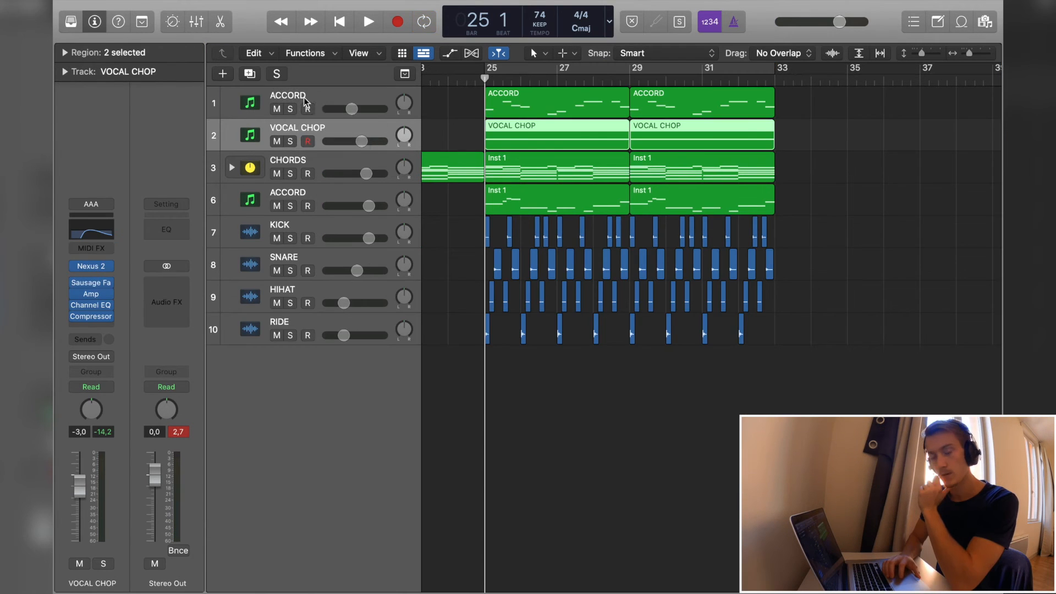
click(303, 97)
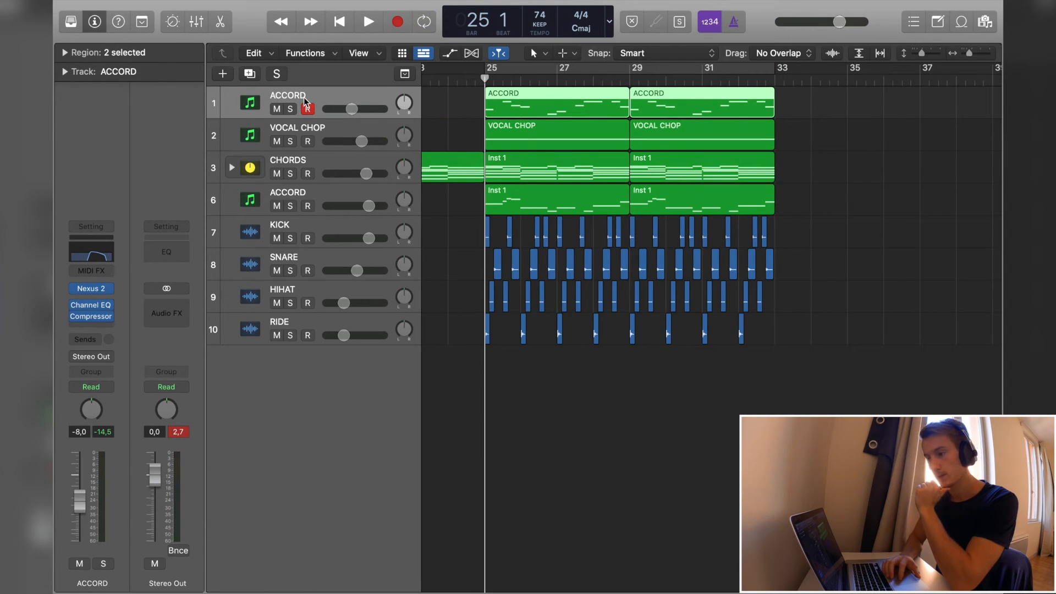
- Solo the VOCAL CHOP track, listen to it with its audio effects bypassed, and re-enable the effects
click(299, 132)
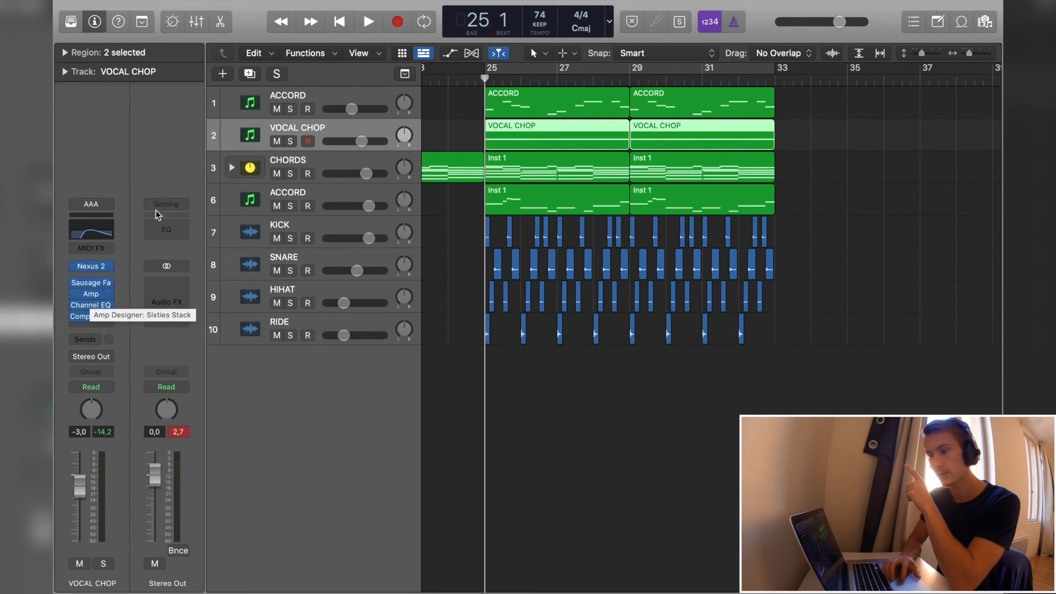
click(290, 142)
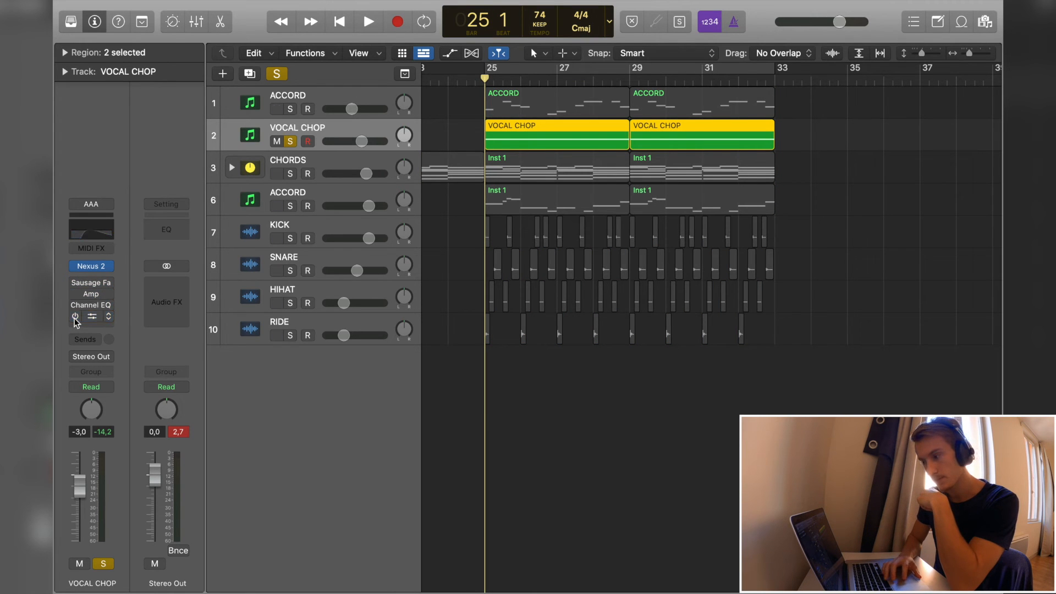
key(space)
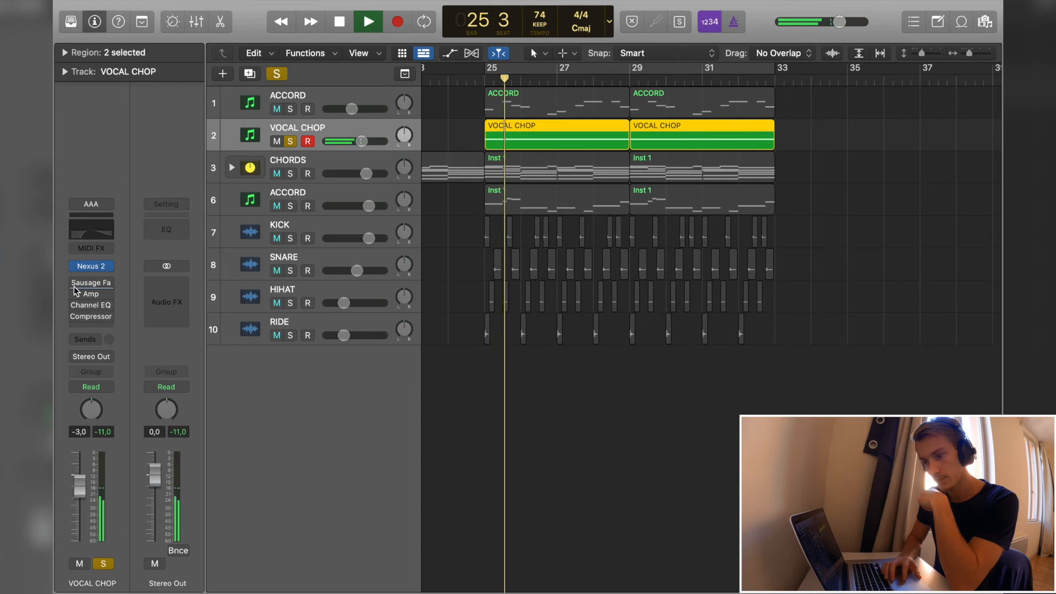
key(space)
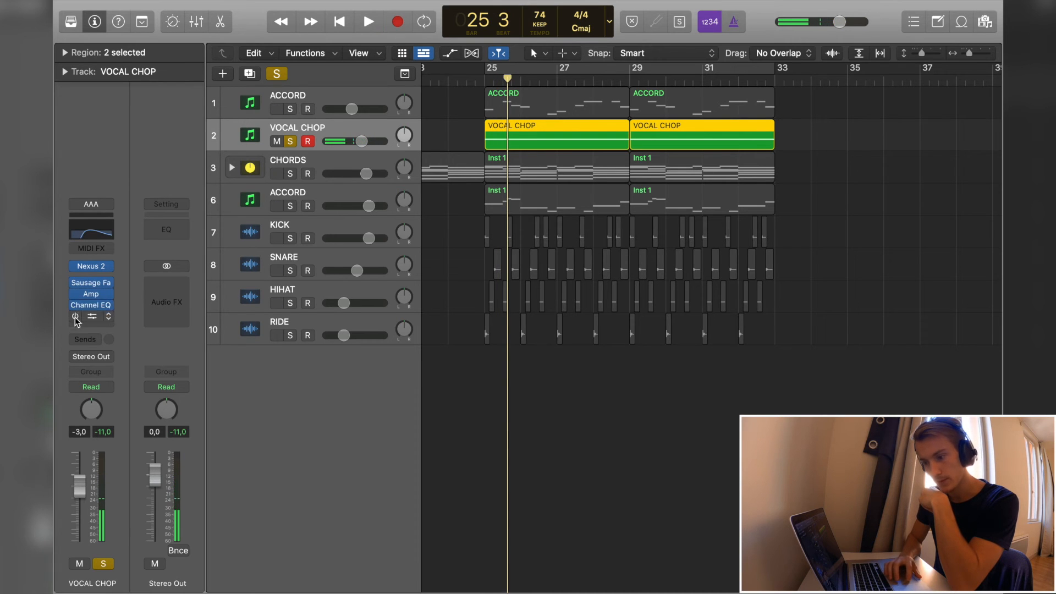
click(75, 318)
click(75, 318)
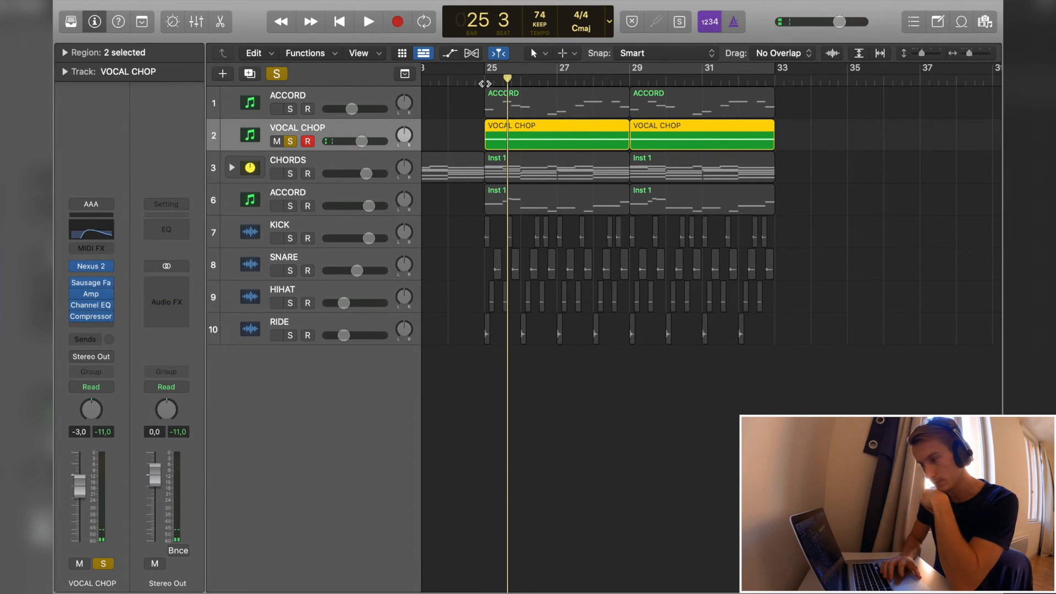
- Listen to the soloed VOCAL CHOP track from bar 25 with its effects active and turn off its solo
click(485, 82)
key(space)
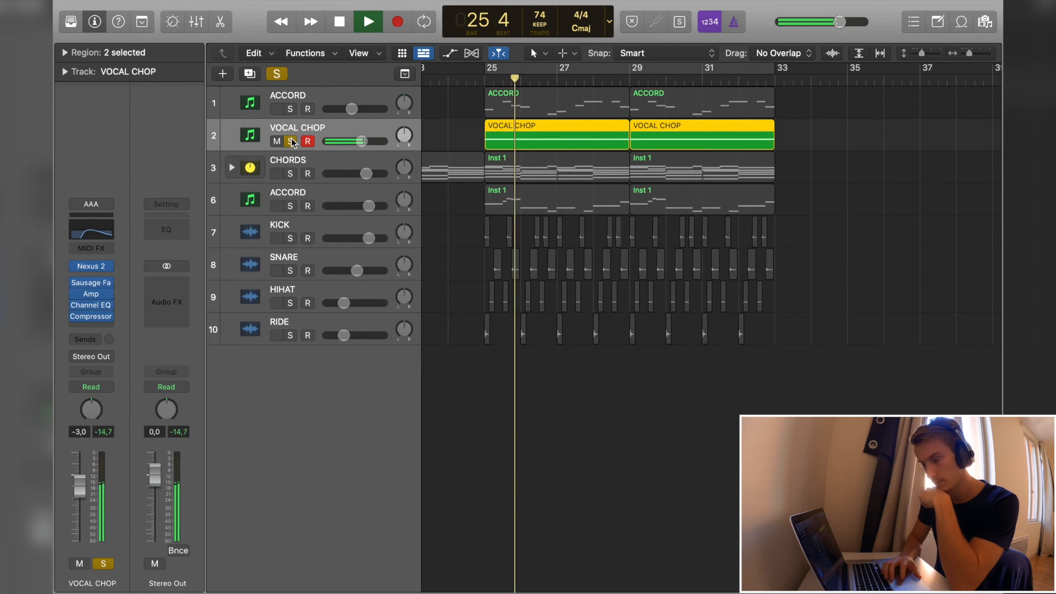
key(space)
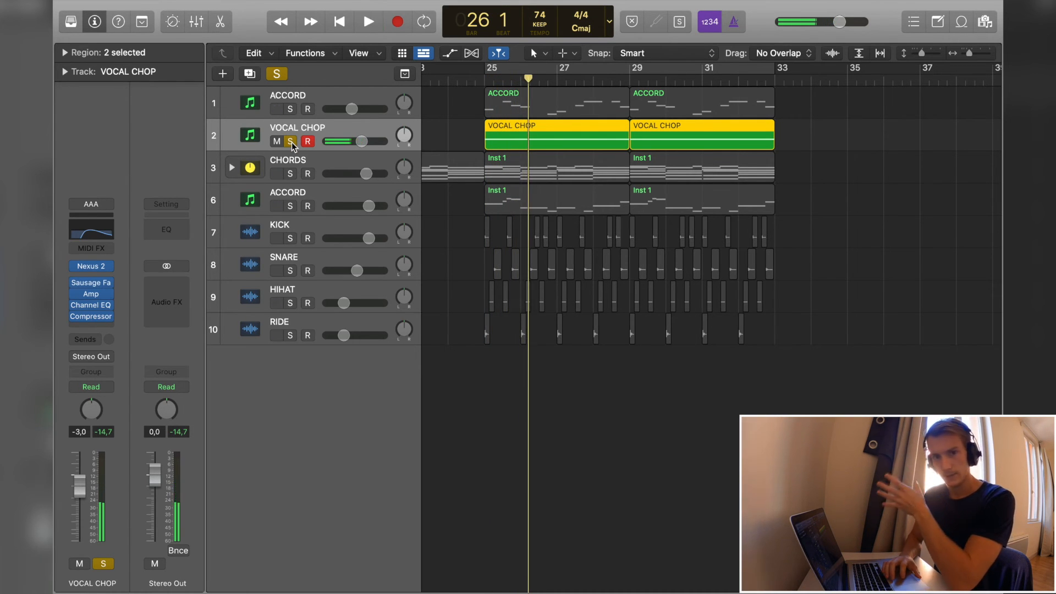
click(291, 142)
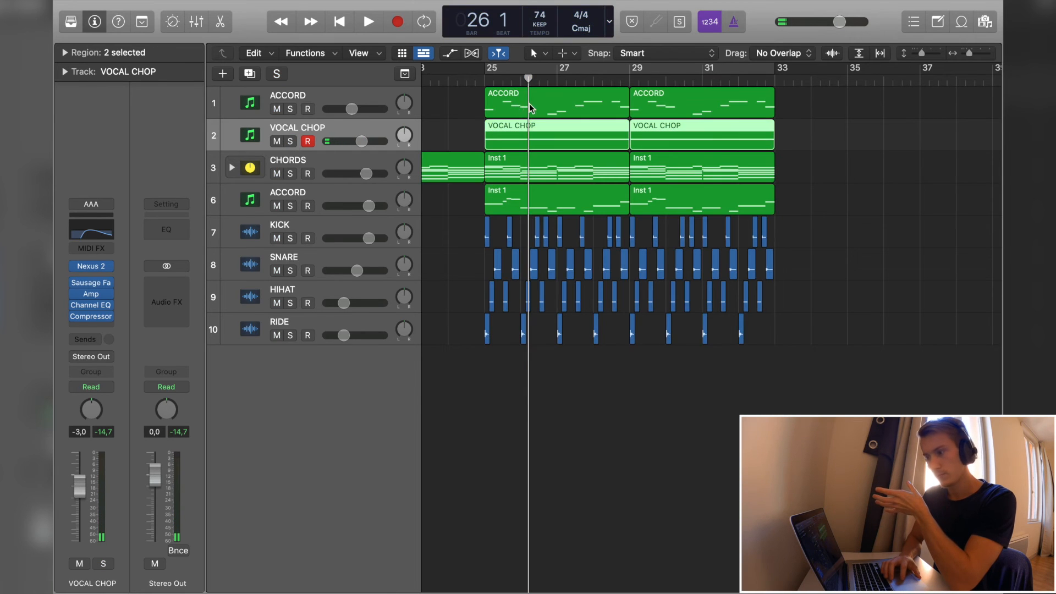
- Play the full arrangement from bar 25 to hear the melody and vocal chop together with all other tracks
click(485, 81)
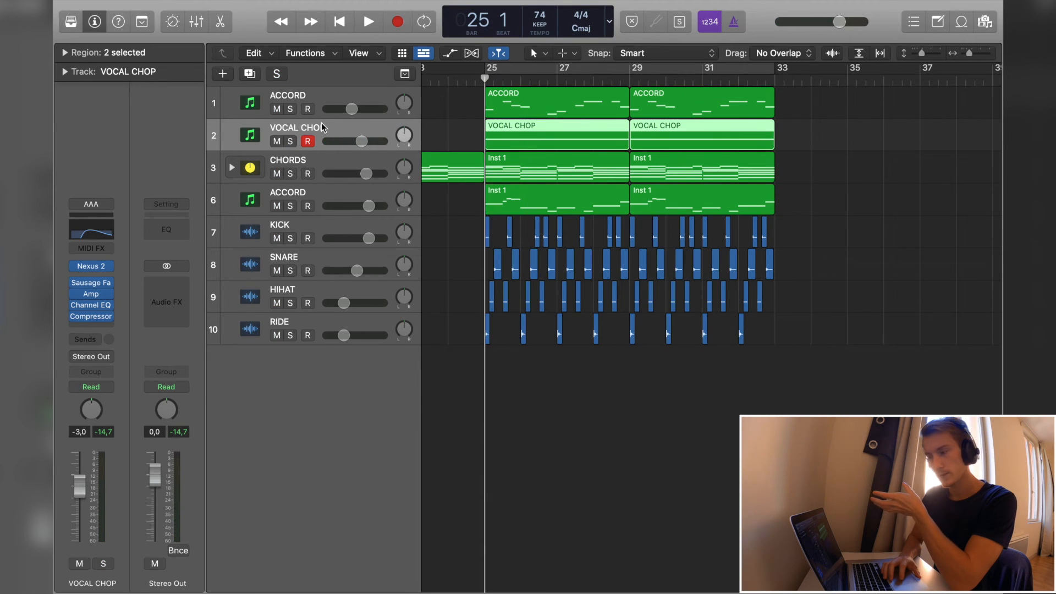
key(space)
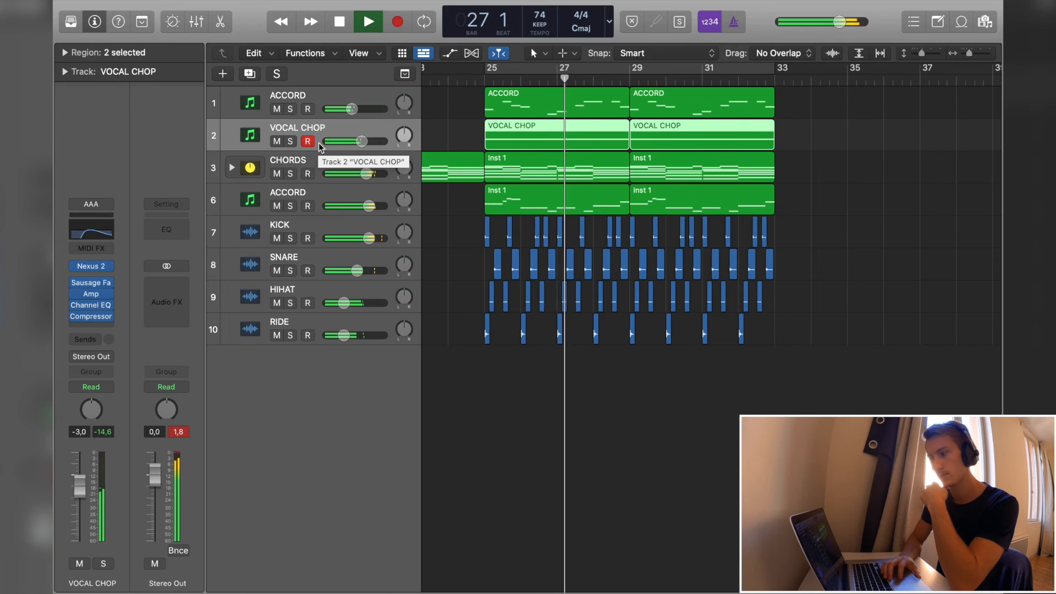
click(300, 258)
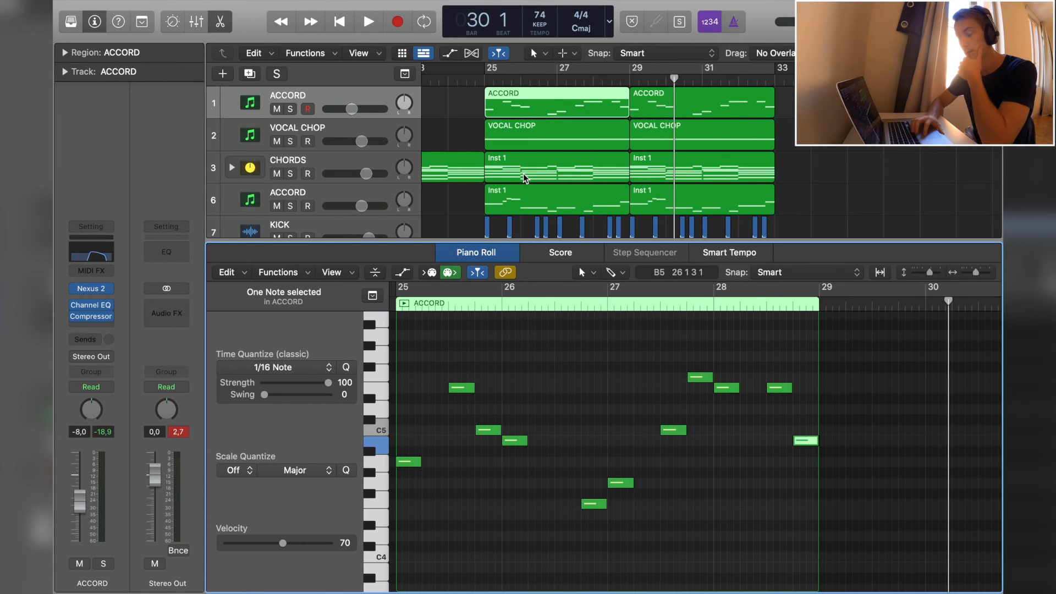
- Examine the melody phrases before and after bar 27 in the first ACCORD region in the Piano Roll
click(525, 177)
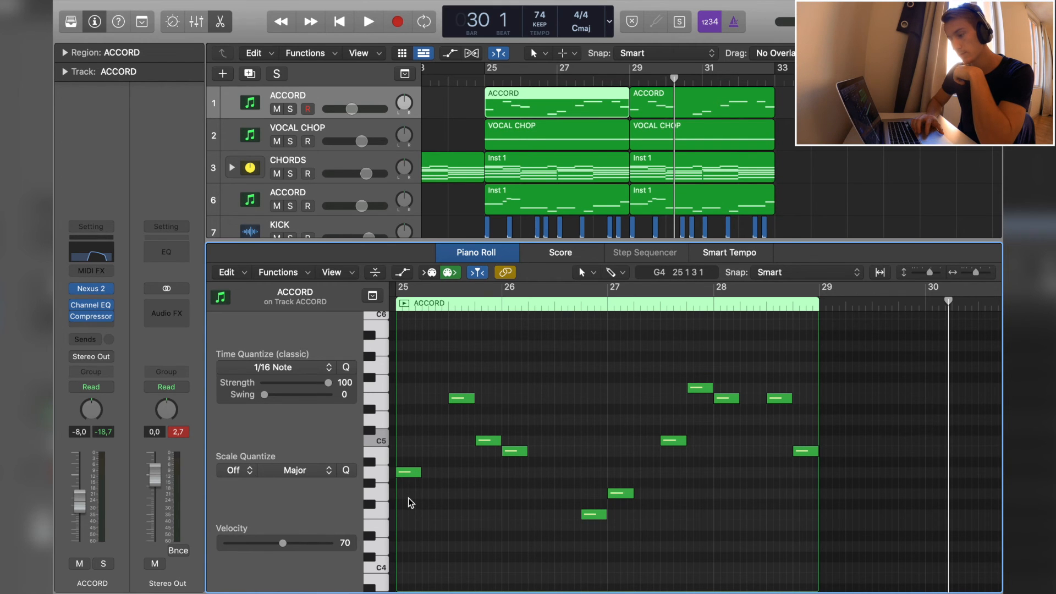
drag(409, 502, 486, 376)
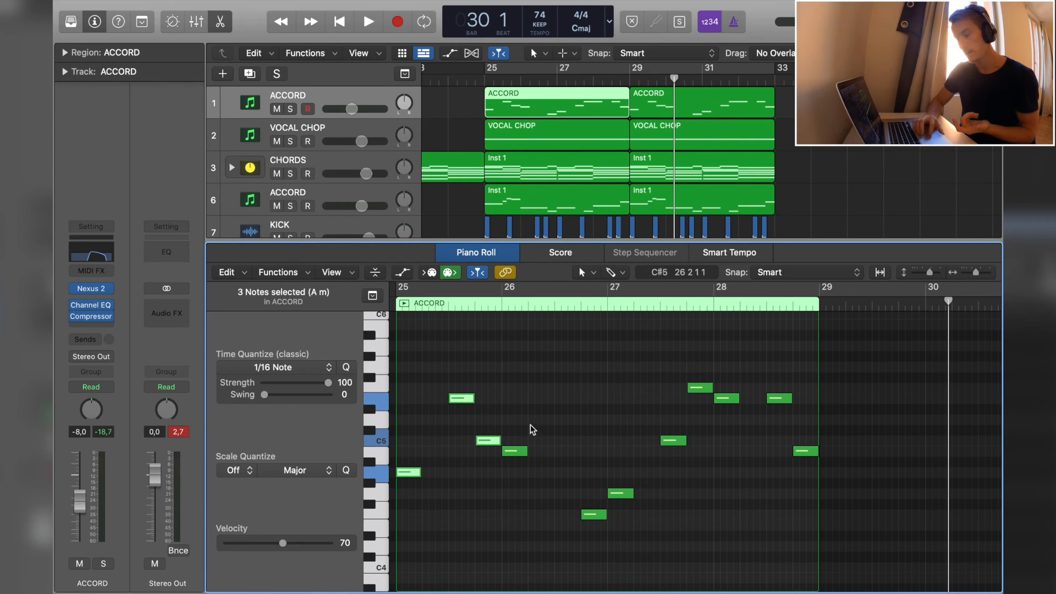
drag(514, 427, 558, 519)
click(608, 304)
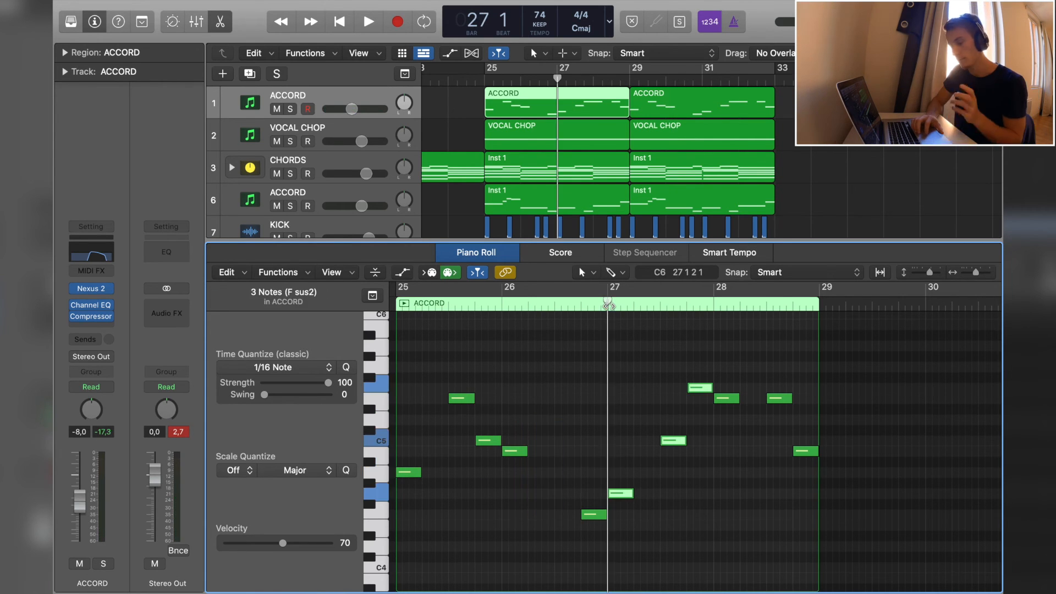
click(596, 546)
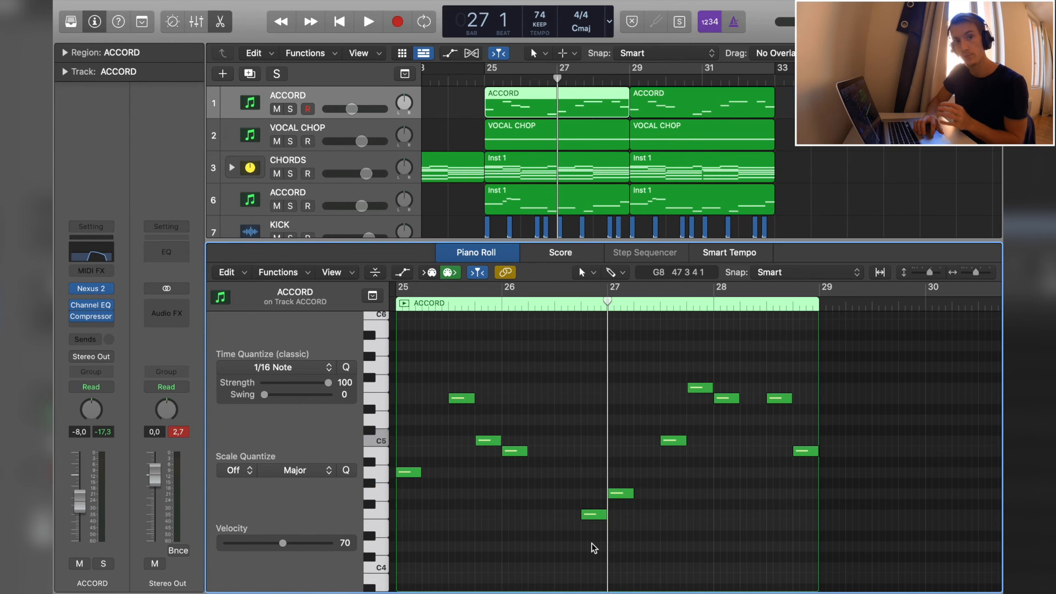
- Compare the bar 25 CHORDS region with the ACCORD melody notes and play the two tracks soloed from bar 25
click(561, 181)
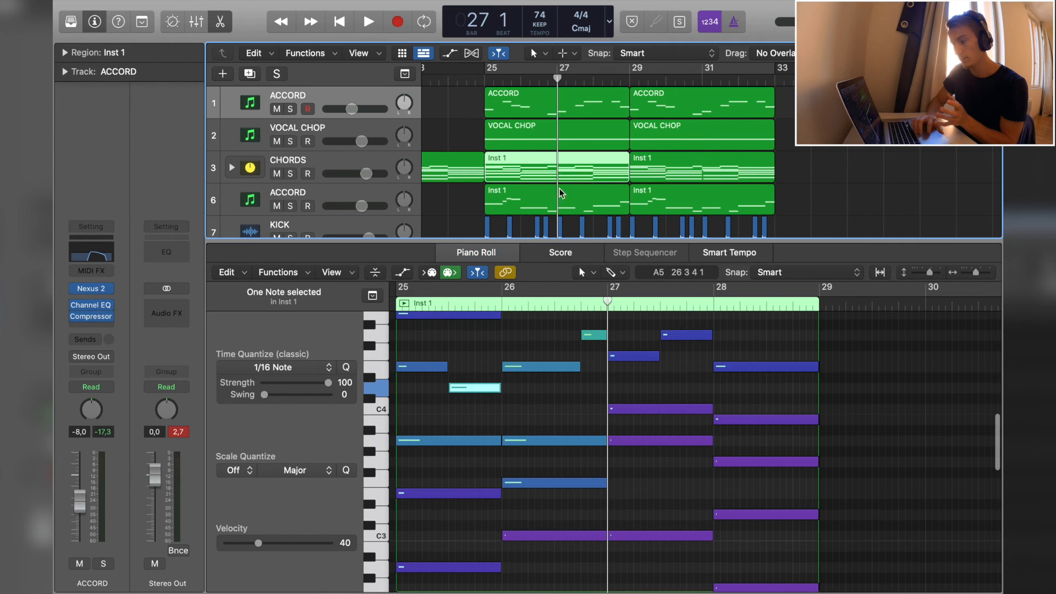
click(545, 104)
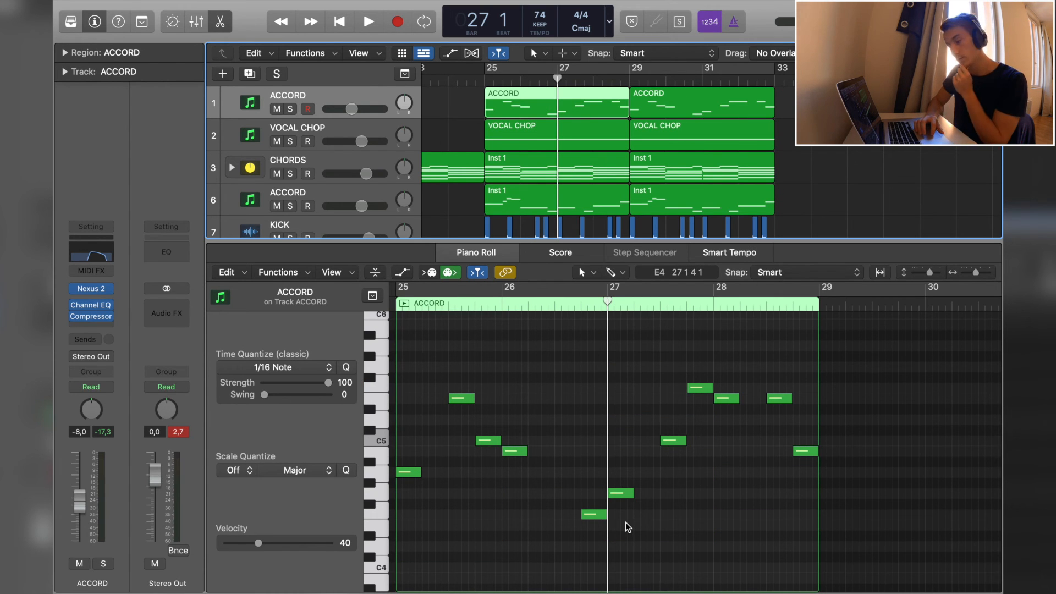
click(722, 434)
click(804, 452)
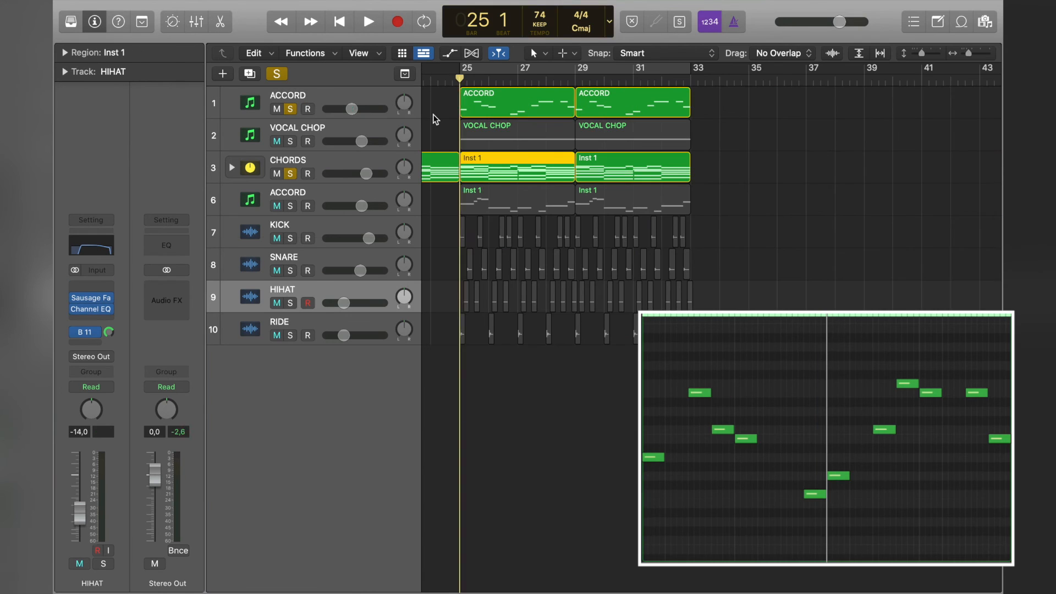
key(space)
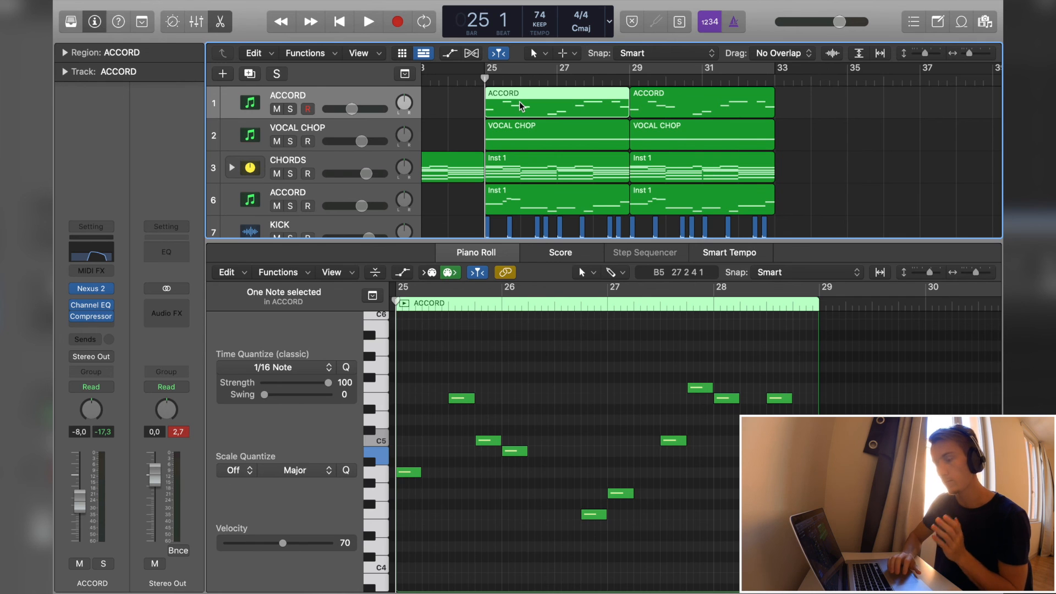
- Close the Piano Roll and play the full arrangement from bar 25, inspecting the kick and snare placement around bar 29
key(e)
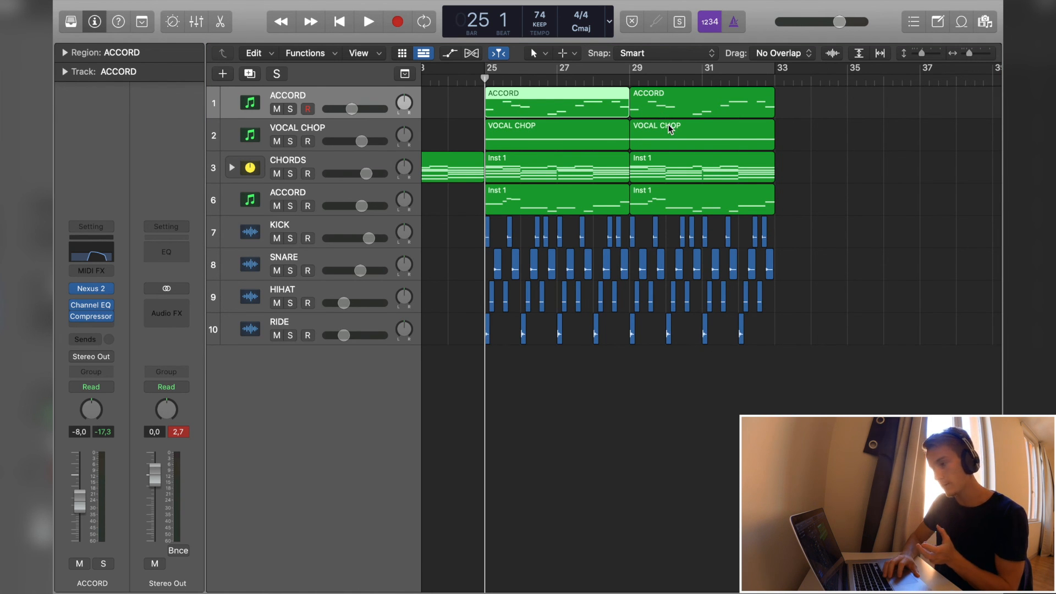
key(space)
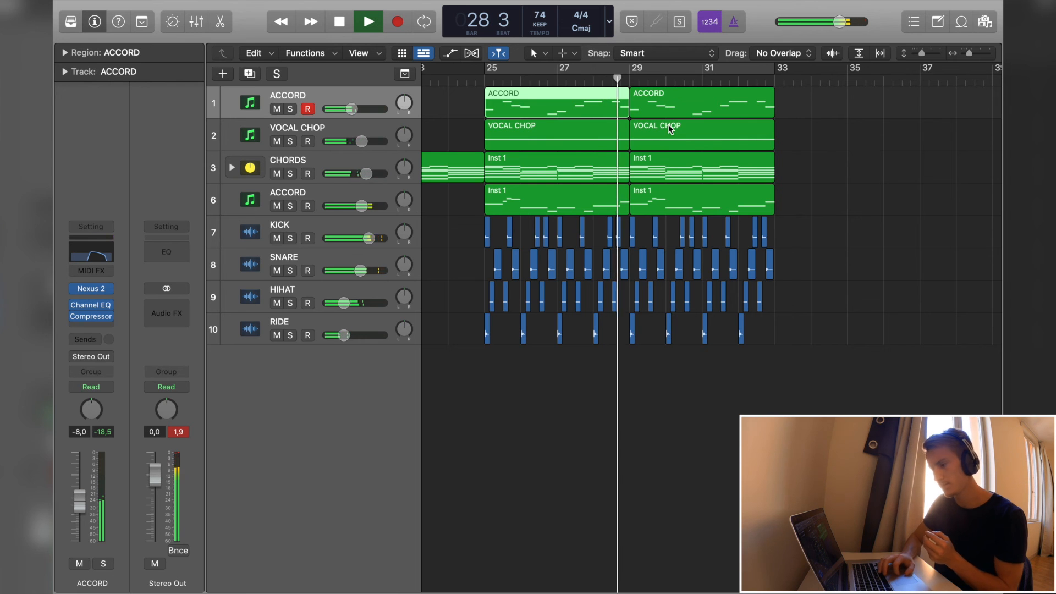
key(super+Right)
key(super+Right)
key(super+Right)
key(super+Right)
key(super+Right)
key(super+Right)
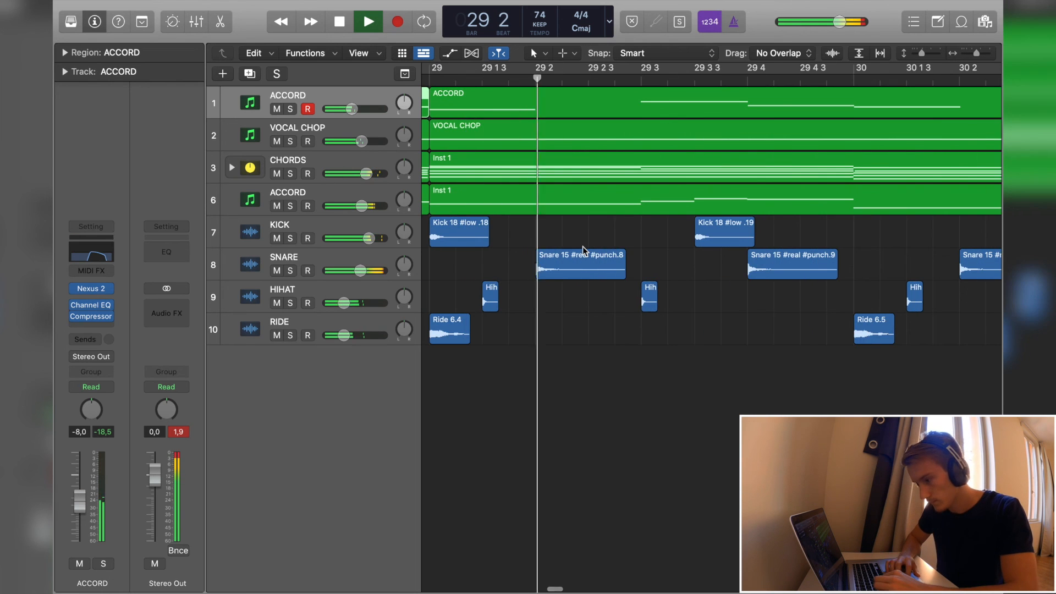